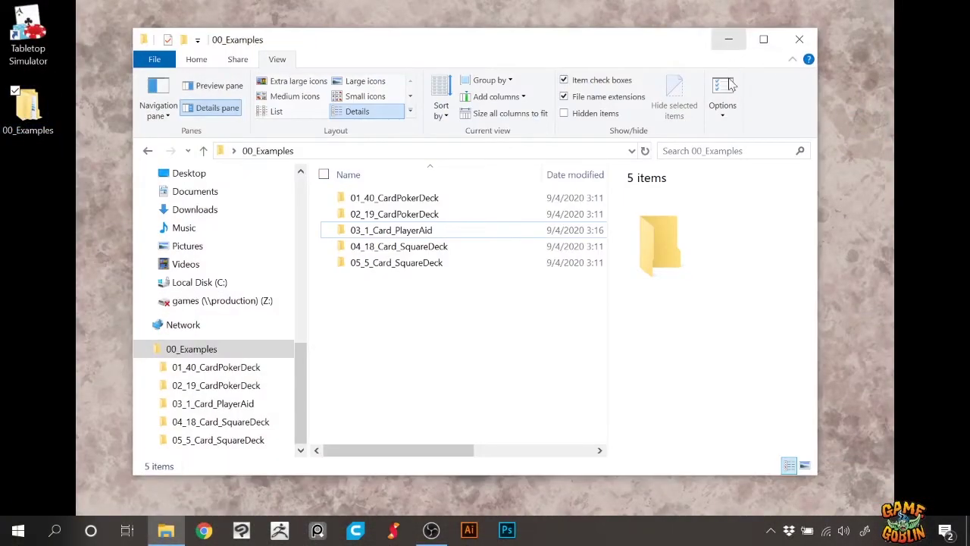
Open the 01_40_CardPokerDeck folder and look through its card face images and the purple card back.
double_click(405, 198)
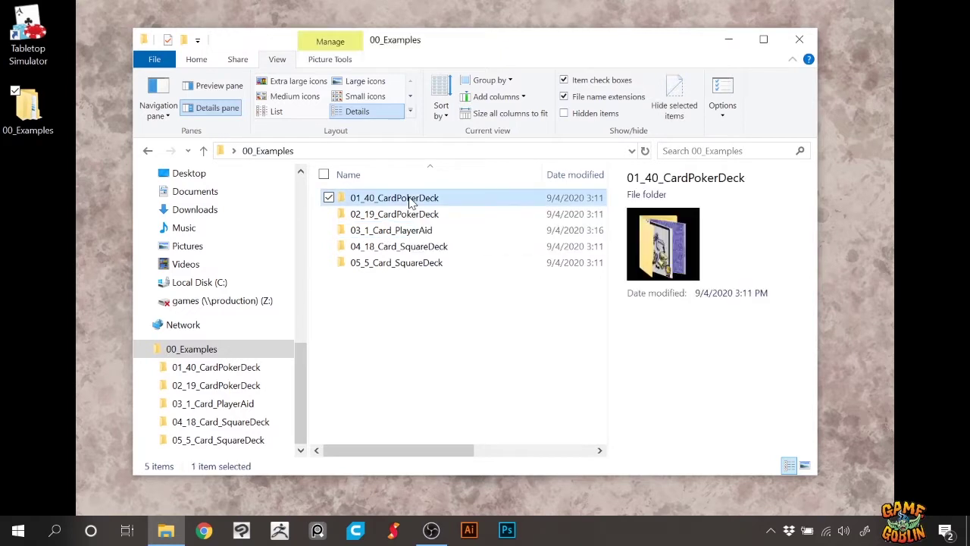
click(371, 215)
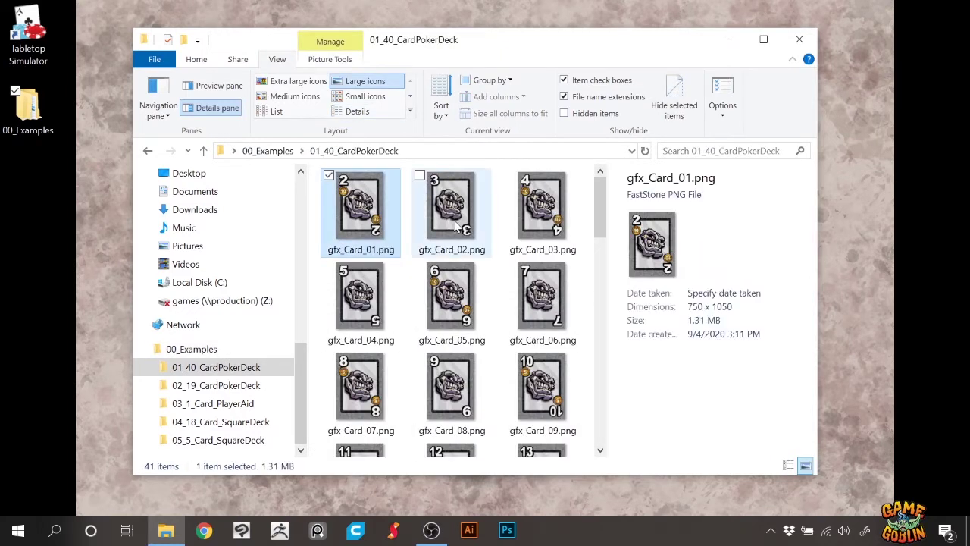
click(457, 227)
click(540, 218)
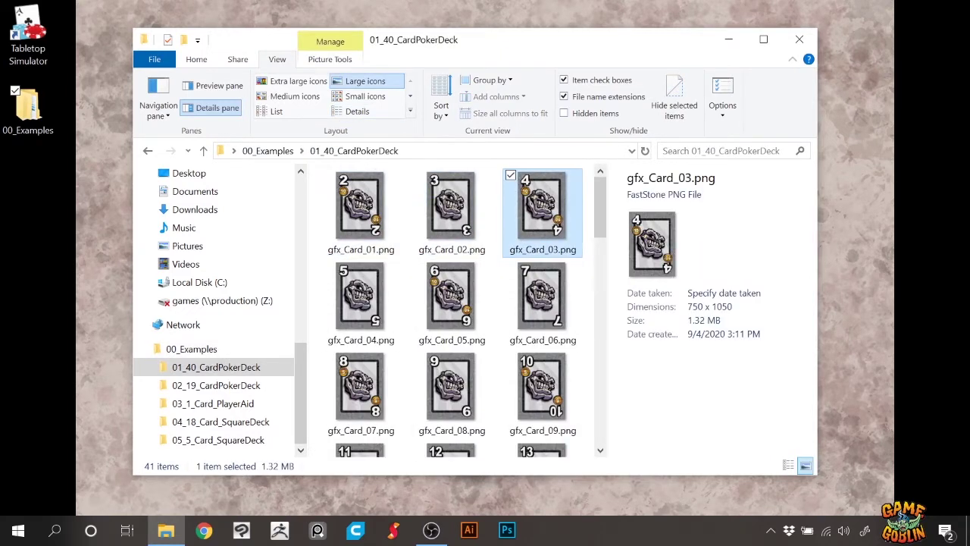
scroll(535, 379, down, 10)
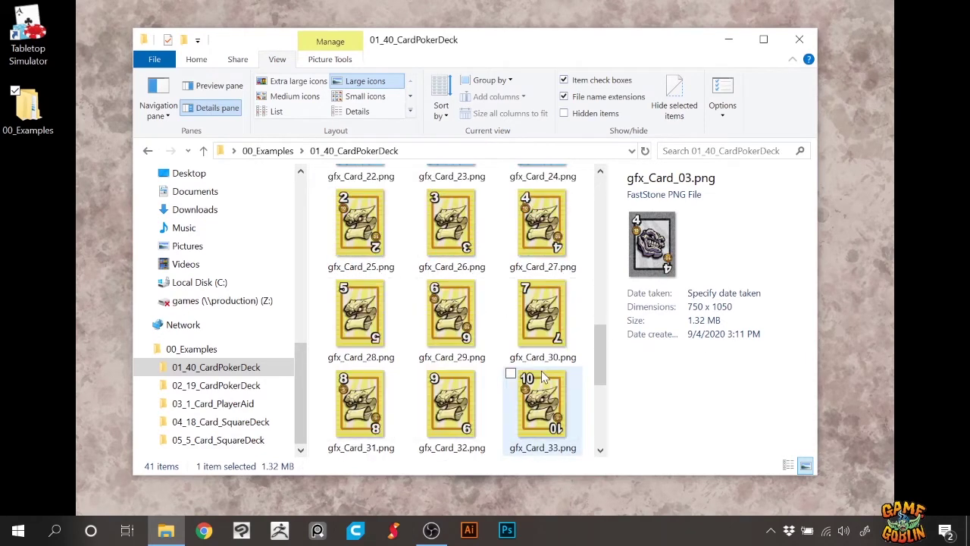
scroll(543, 377, down, 2)
click(451, 401)
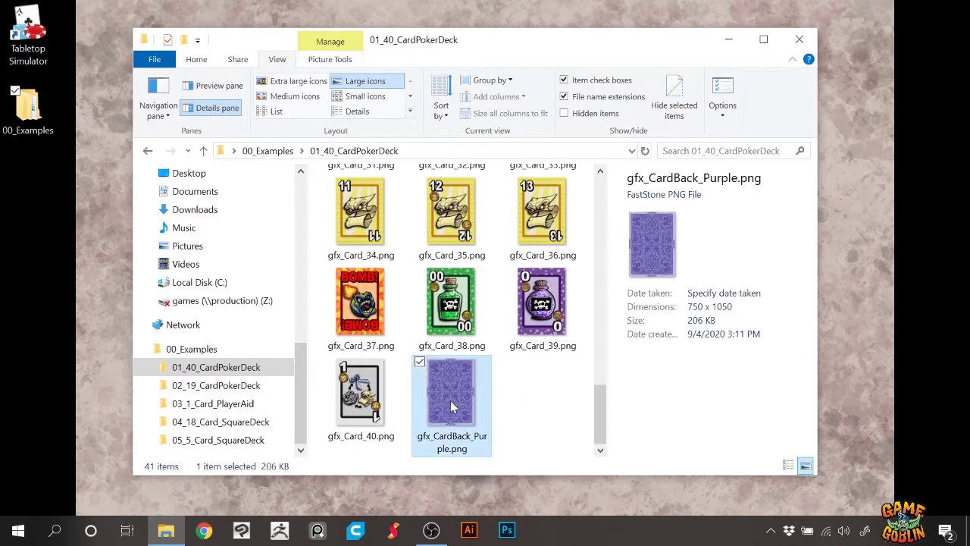
Look through the card images in the 02_19_CardPokerDeck folder, from the deck back to GoblinBazaar_TTS19.png.
click(191, 349)
double_click(402, 215)
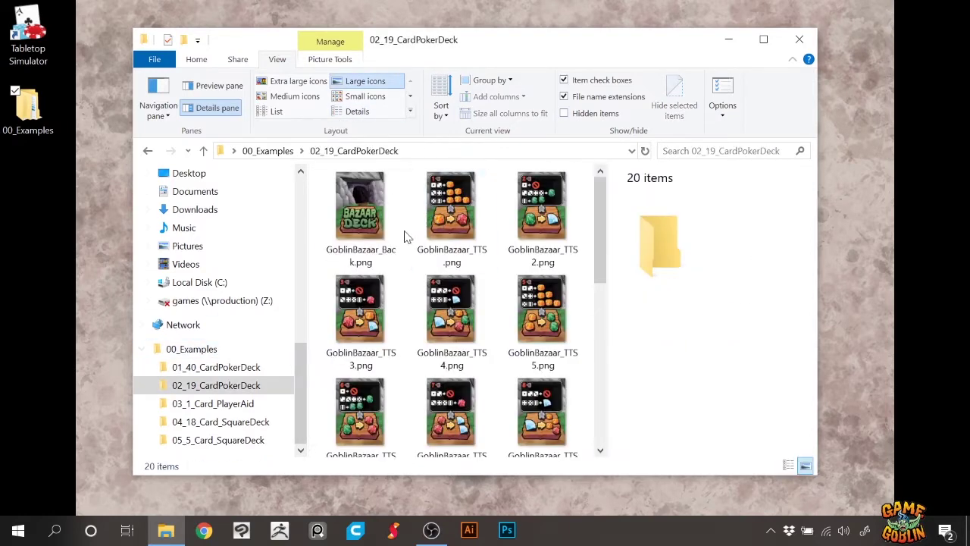
click(372, 243)
scroll(447, 318, down, 5)
click(458, 417)
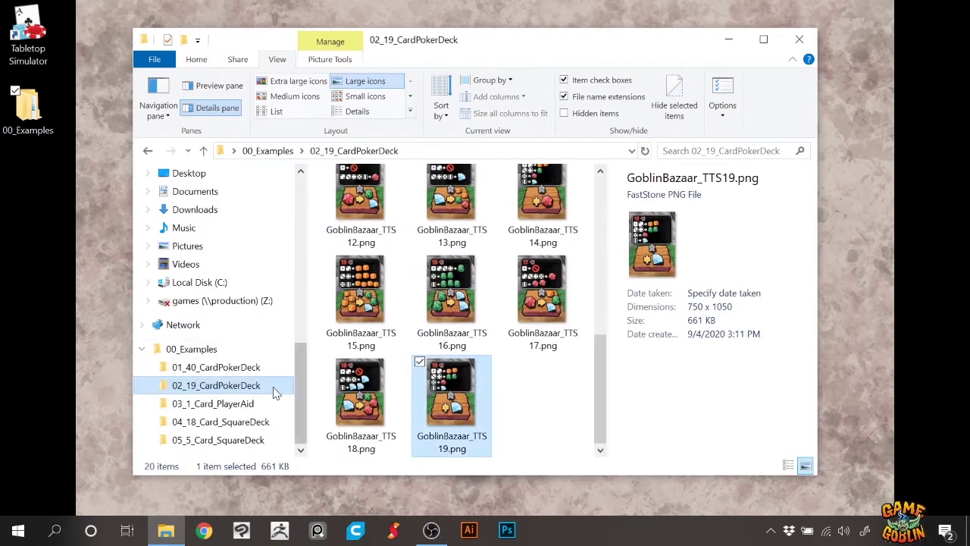
Inspect both images in the 03_1_Card_PlayerAid folder, GoblinBazaar_TTS77.png and GoblinBazaar_TTS78.png.
click(235, 407)
click(372, 227)
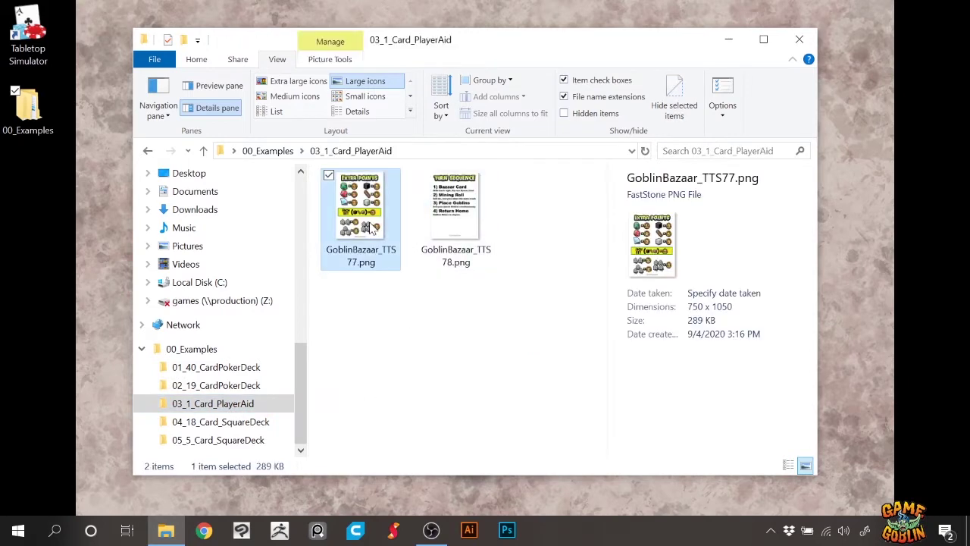
click(464, 228)
Look through the square cards in the 04_18_Card_SquareDeck folder, including the back image KQ_Card_Back_A.png.
click(218, 424)
click(361, 217)
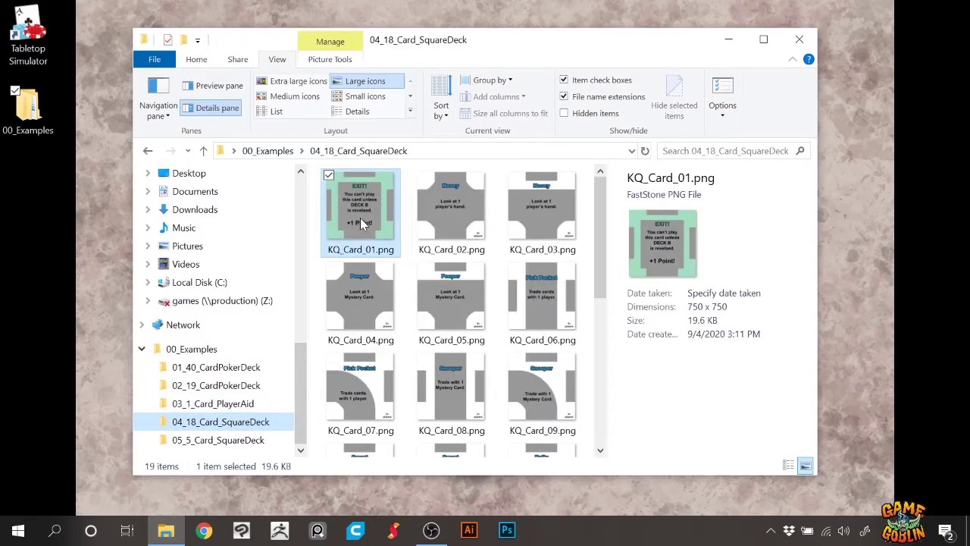
click(477, 220)
click(539, 216)
scroll(438, 333, down, 5)
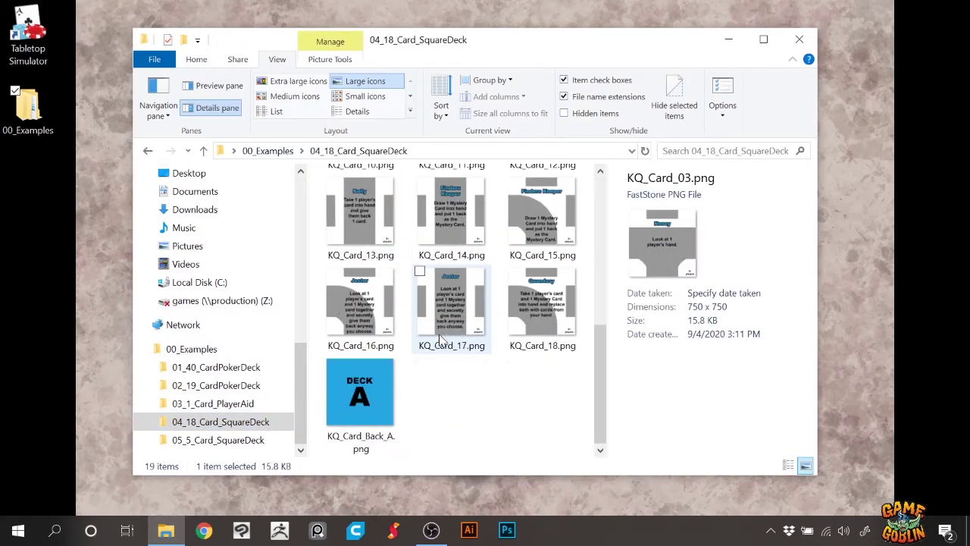
click(389, 404)
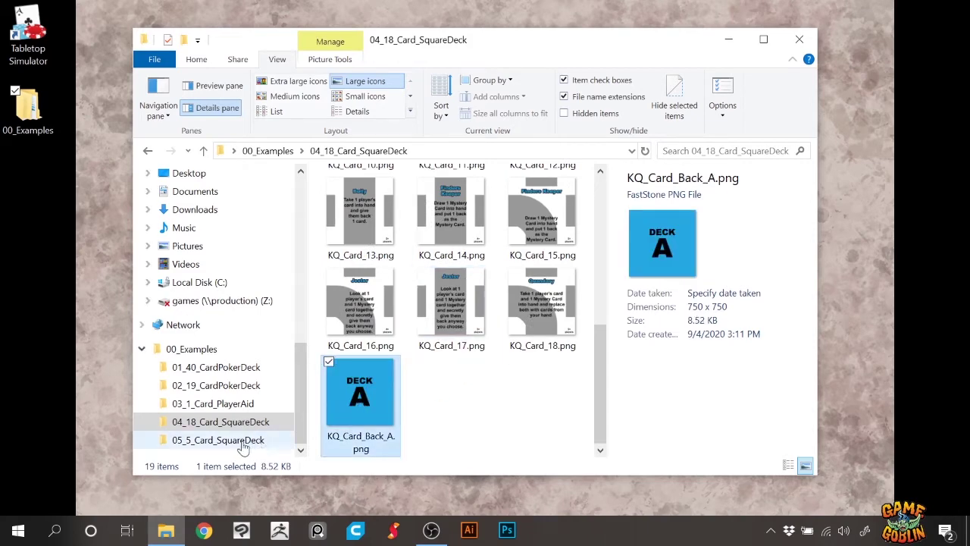
Review the card images and the Deck B back in the 05_5_Card_SquareDeck folder, and minimize the folder window.
click(199, 353)
click(417, 264)
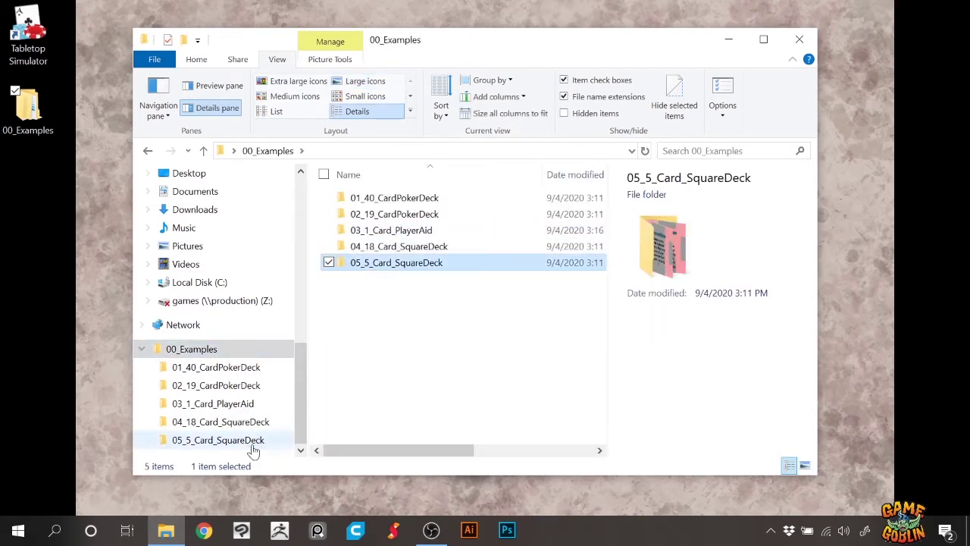
click(222, 440)
click(470, 216)
click(550, 216)
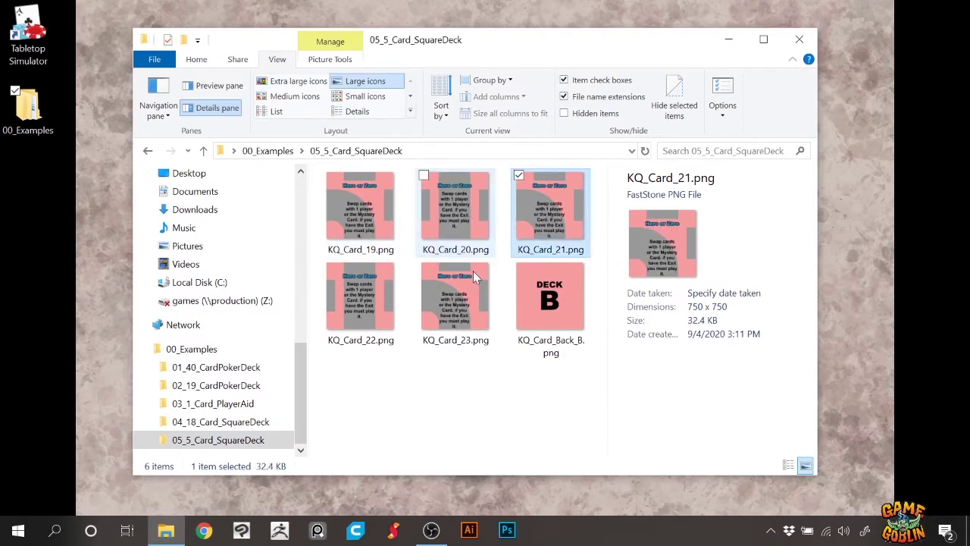
click(360, 299)
click(457, 312)
click(549, 300)
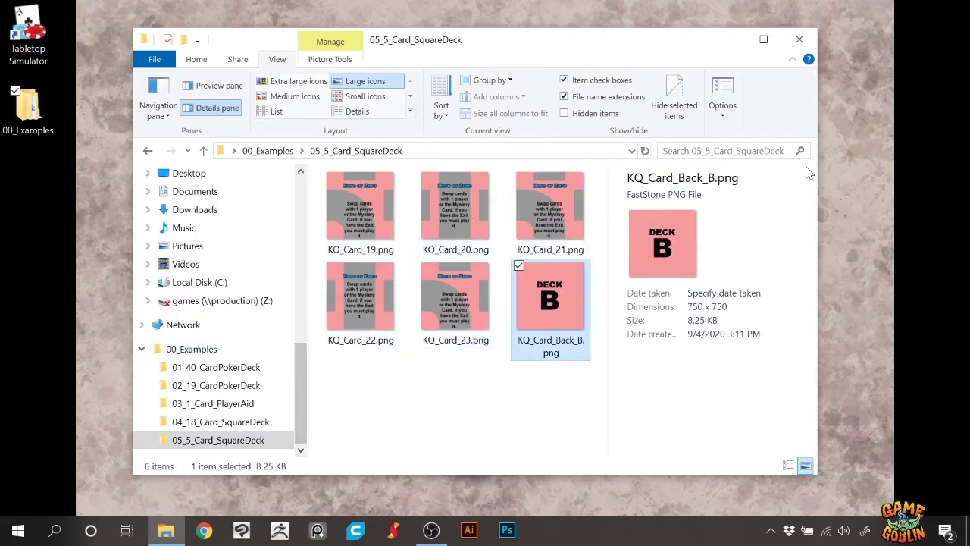
click(729, 44)
Open a new maximized File Explorer window and browse to the Steam folder in Program Files (x86) on Local Disk (C:).
key(super+e)
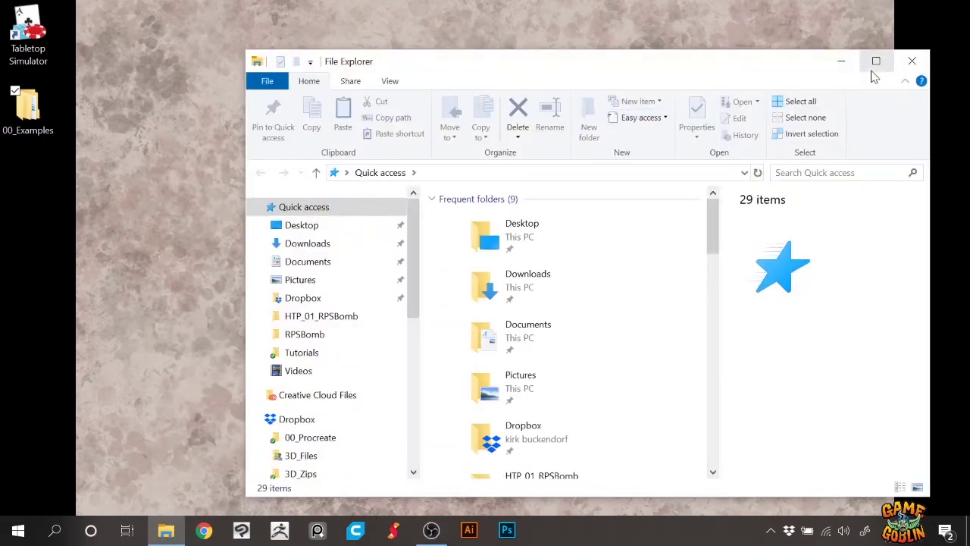
click(875, 61)
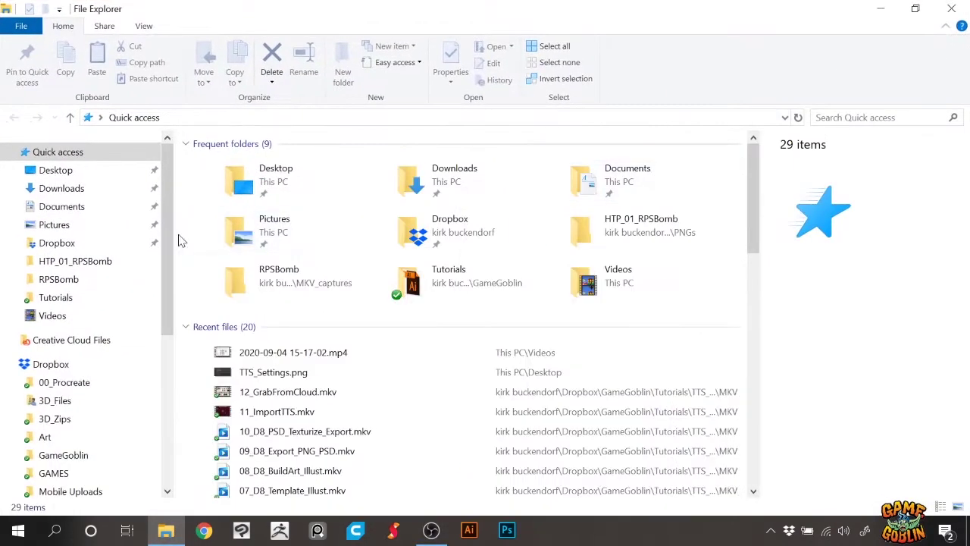
scroll(84, 401, down, 8)
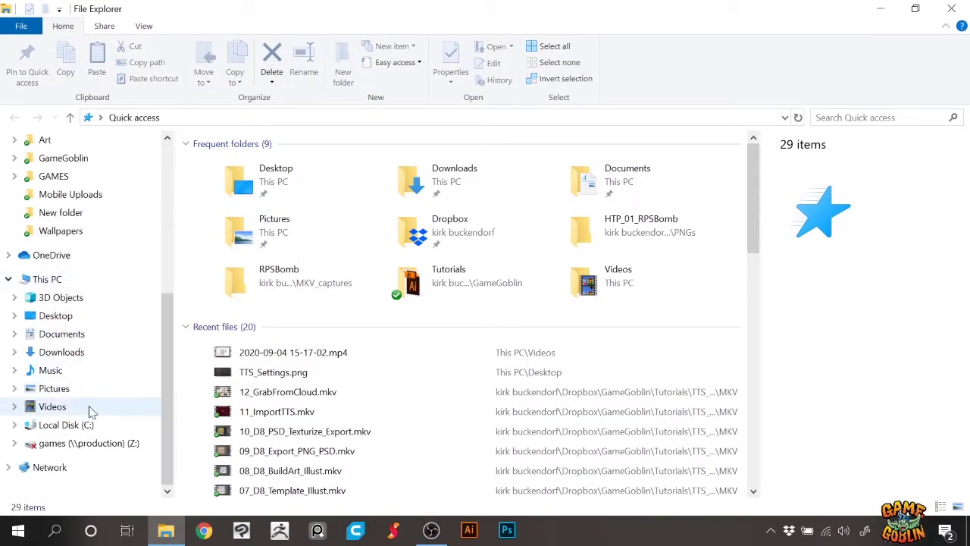
click(69, 426)
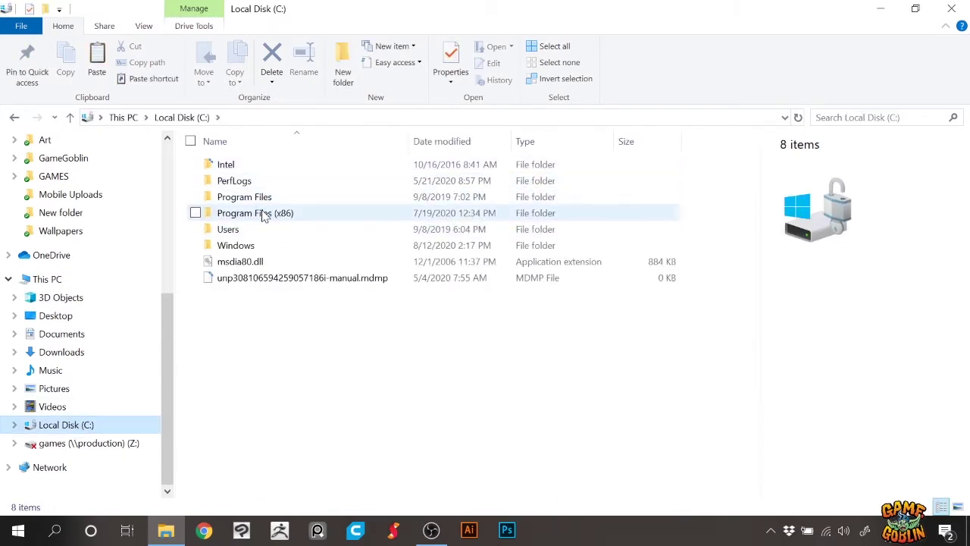
click(264, 215)
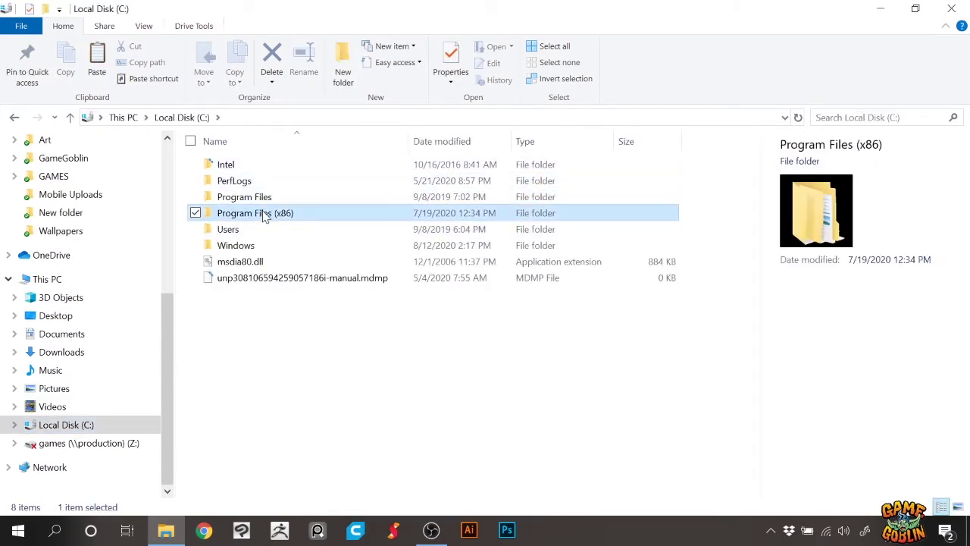
double_click(264, 216)
scroll(271, 379, down, 5)
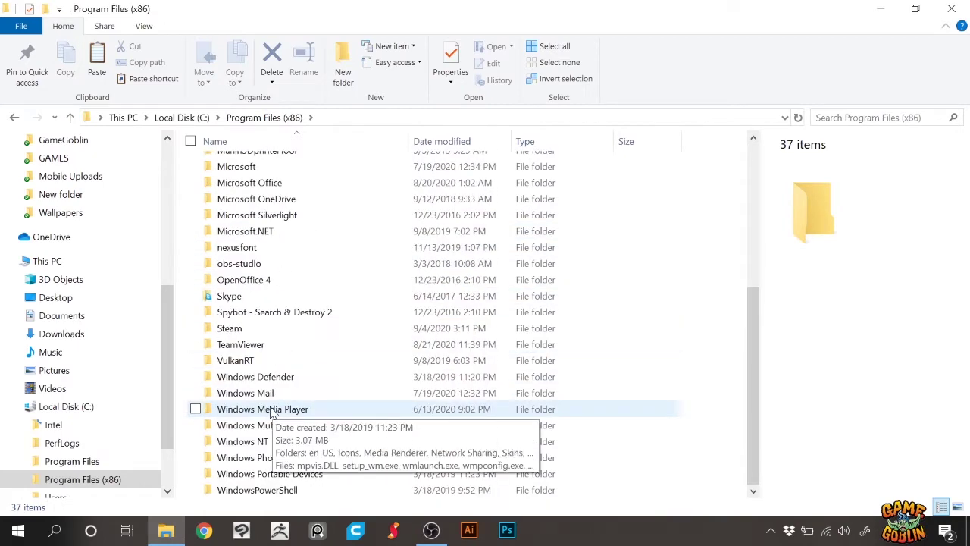
double_click(235, 330)
Browse through steamapps, common, Tabletop Simulator and Modding to the Deck Builder folder, and launch TTS-Deck-Editor.exe.
scroll(248, 367, down, 2)
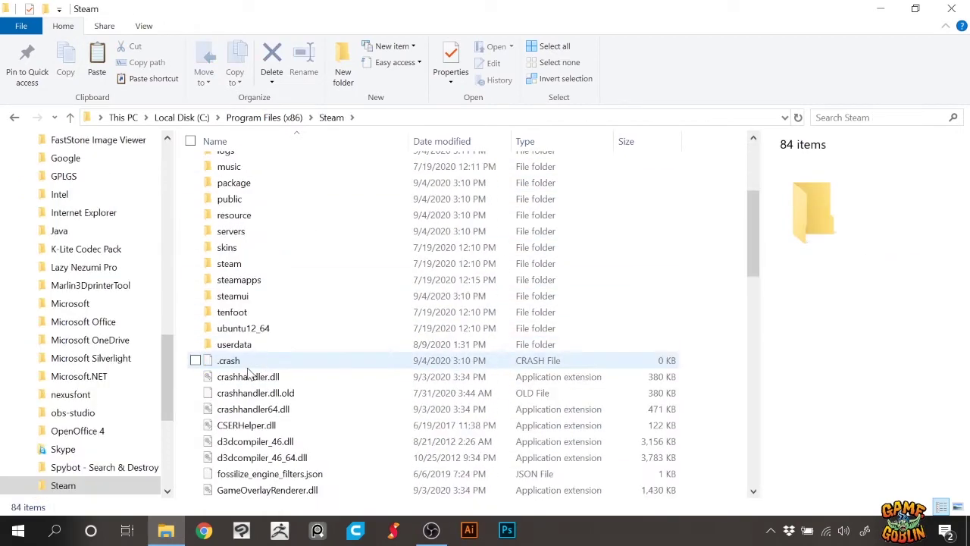
double_click(258, 280)
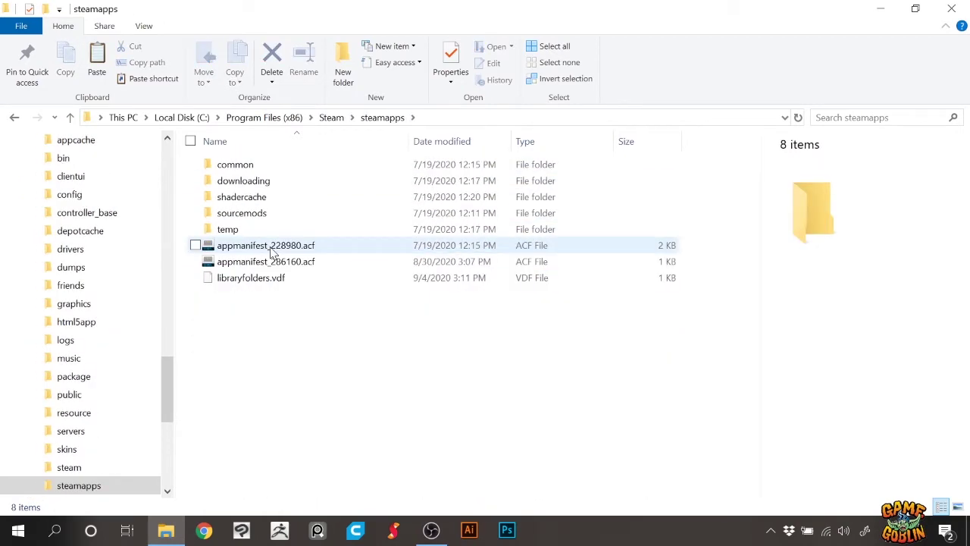
double_click(235, 165)
double_click(250, 181)
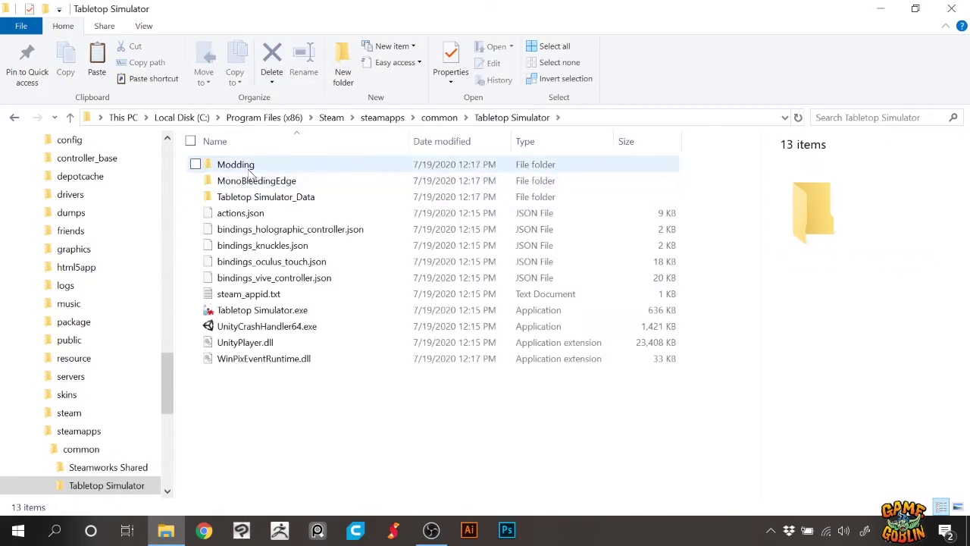
double_click(235, 165)
double_click(238, 164)
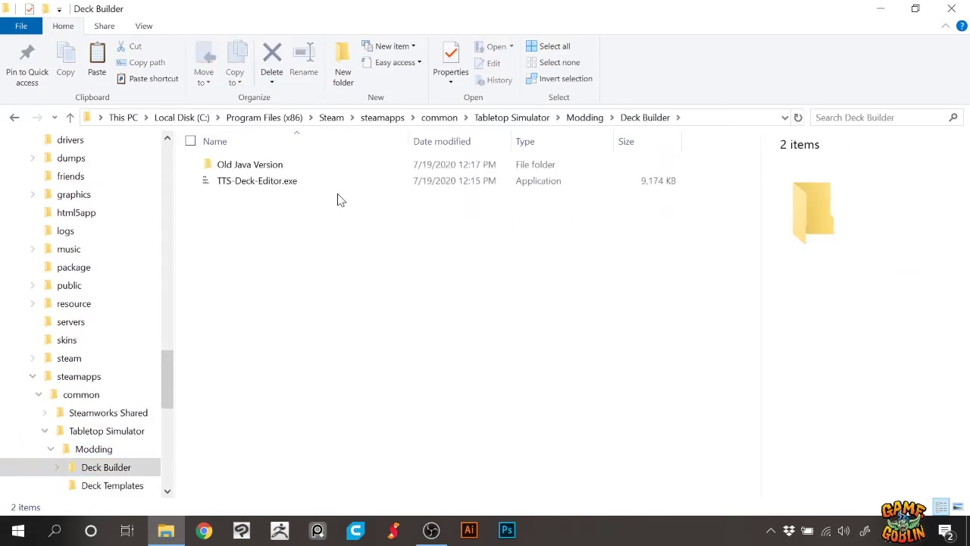
click(256, 185)
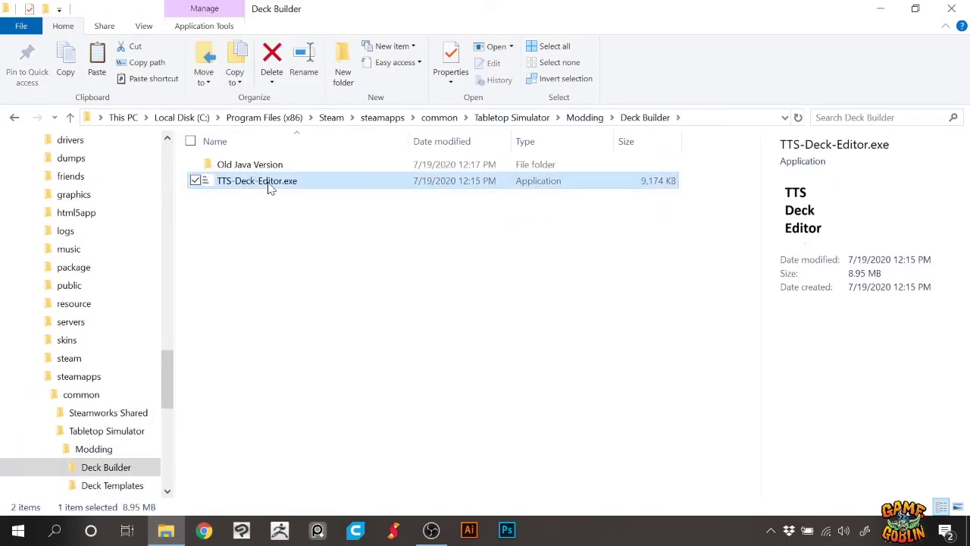
double_click(251, 186)
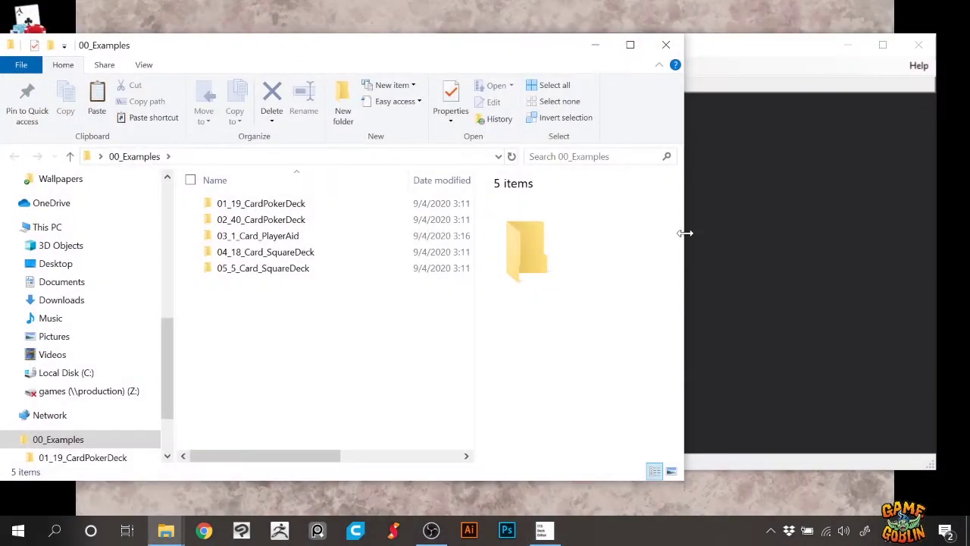
Narrow the 00_Examples window and move the deck editor window away from it so both are partly visible.
drag(686, 232, 536, 225)
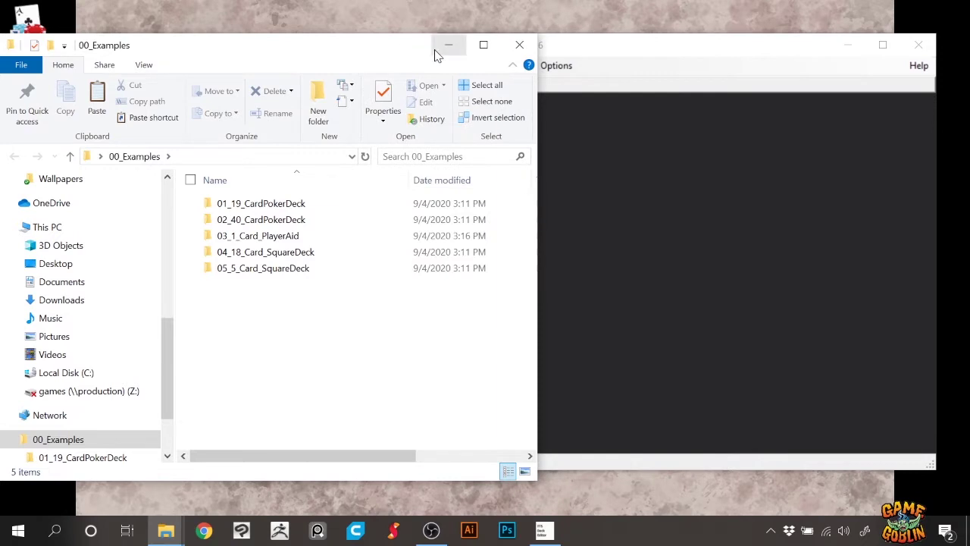
drag(570, 53, 625, 57)
click(364, 65)
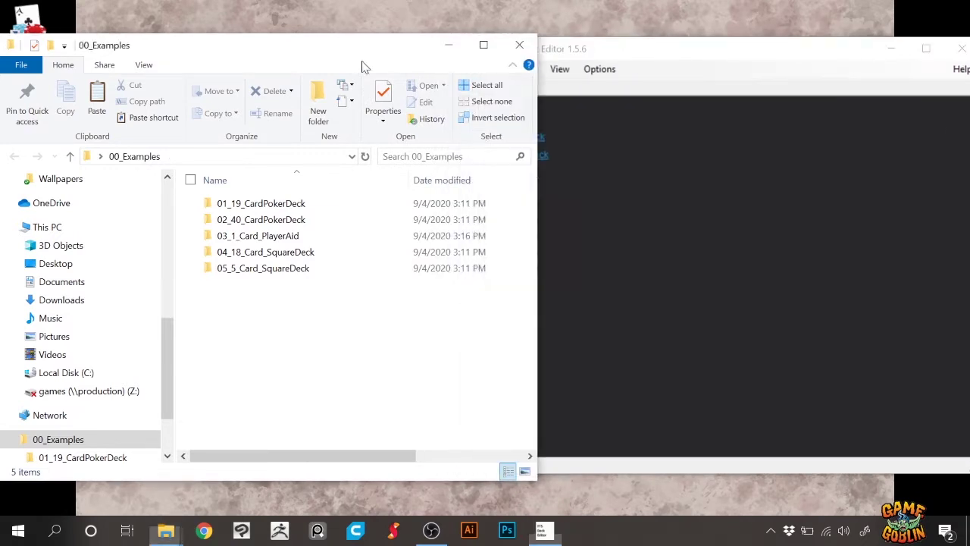
Open the 01_19_CardPokerDeck folder, switch its layout to Details and widen the Name column to show full file names.
double_click(266, 207)
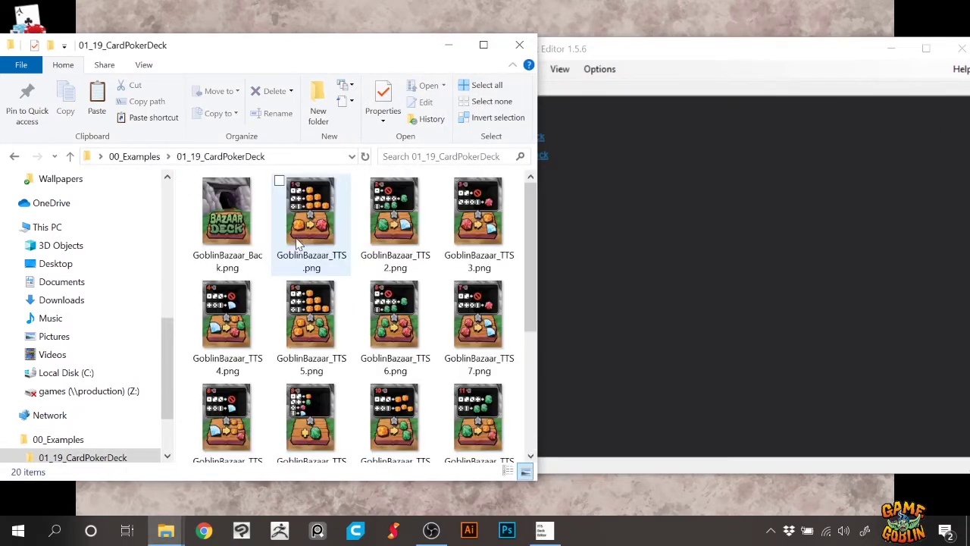
click(144, 65)
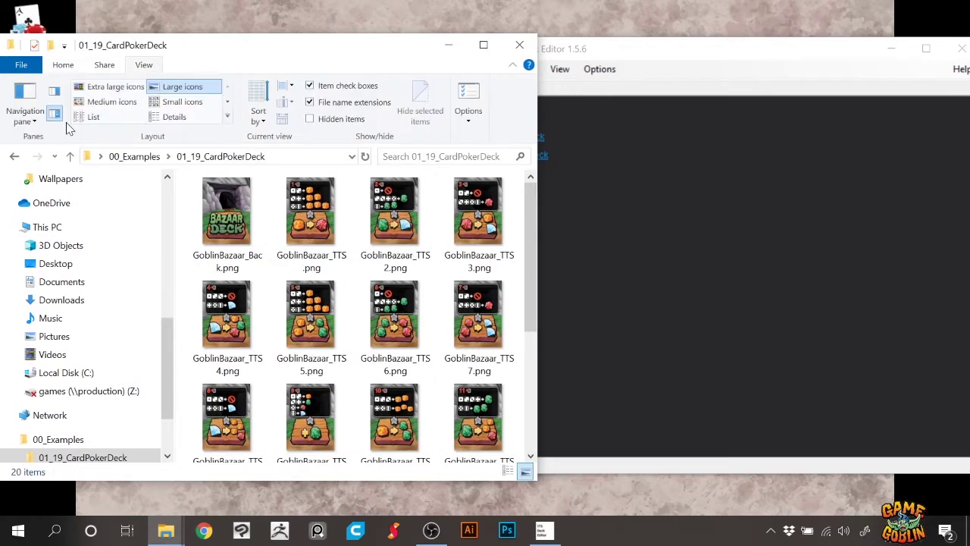
click(174, 117)
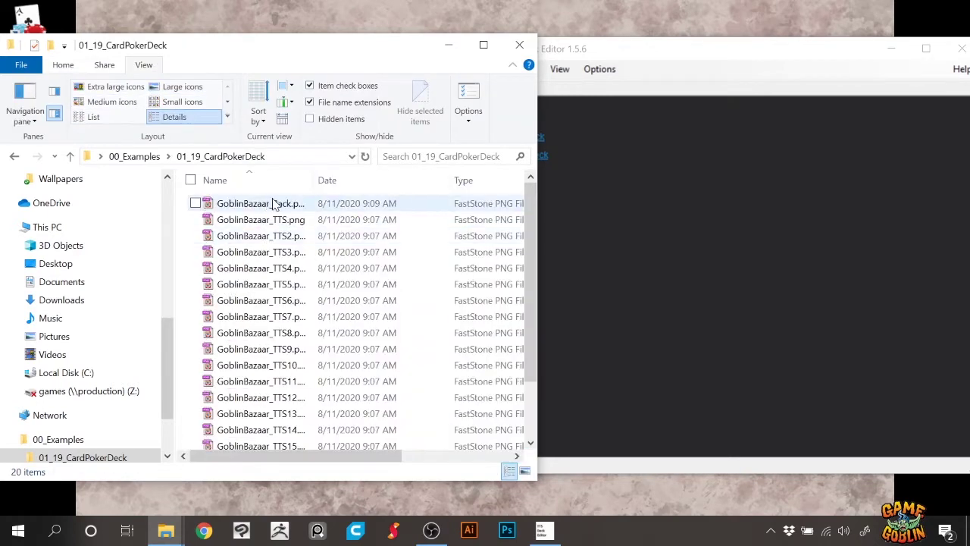
drag(318, 180, 458, 181)
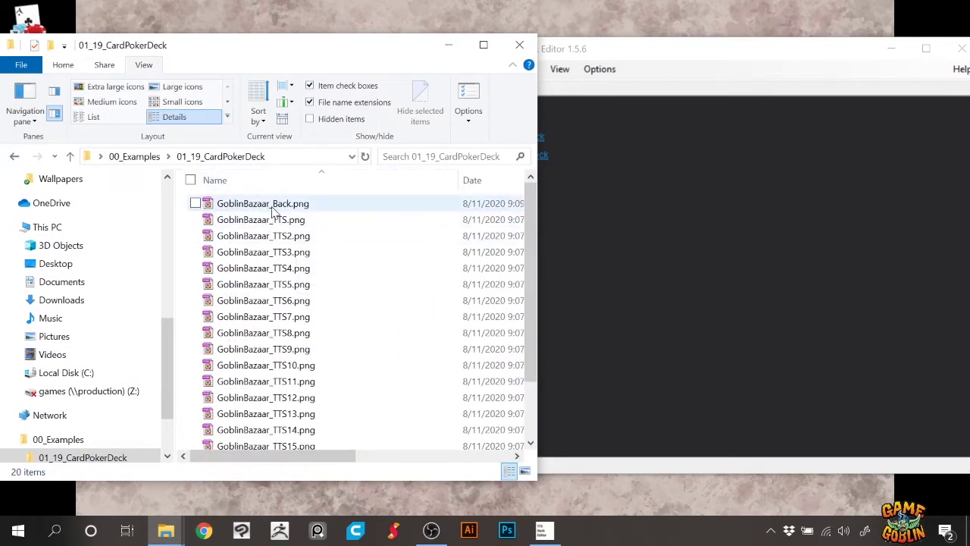
Widen the folder window and show a large preview of GoblinBazaar_Back.png with the Preview pane.
click(285, 210)
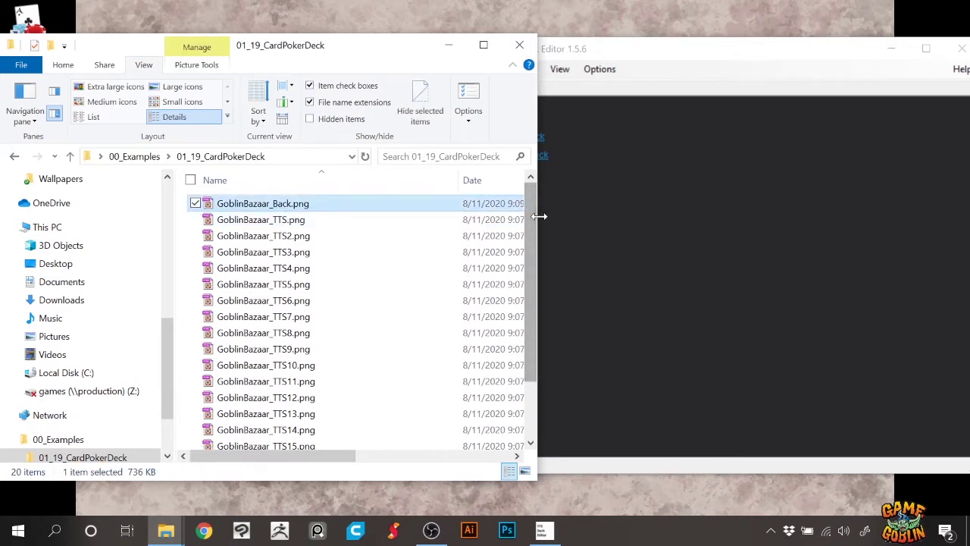
drag(538, 213, 624, 203)
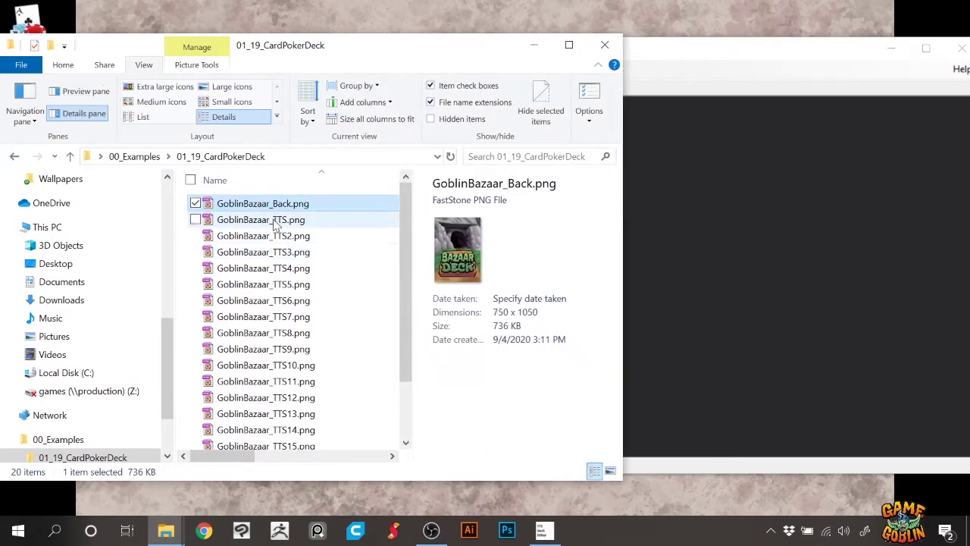
click(78, 91)
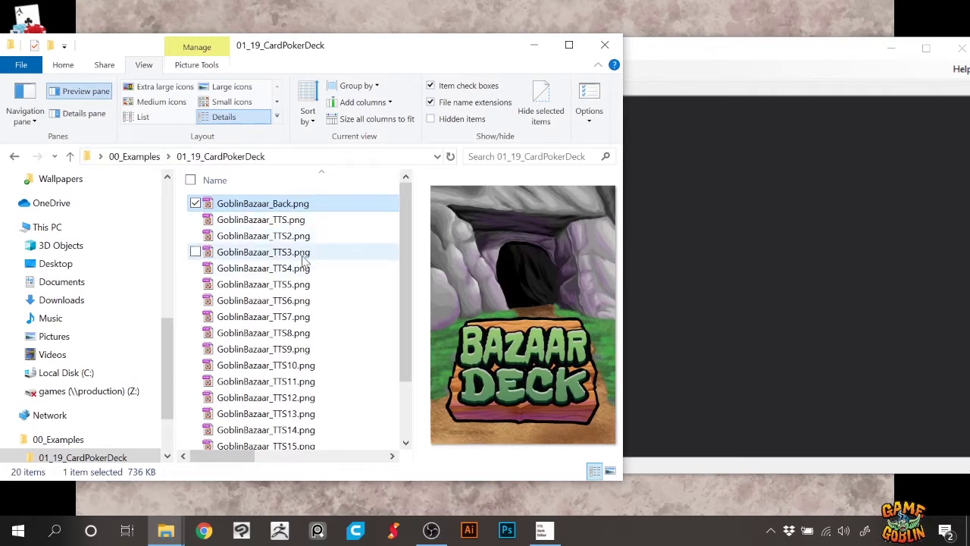
Step through the card previews from GoblinBazaar_Back.png down to GoblinBazaar_TTS4.png.
key(Down)
key(Down)
key(Down)
key(Down)
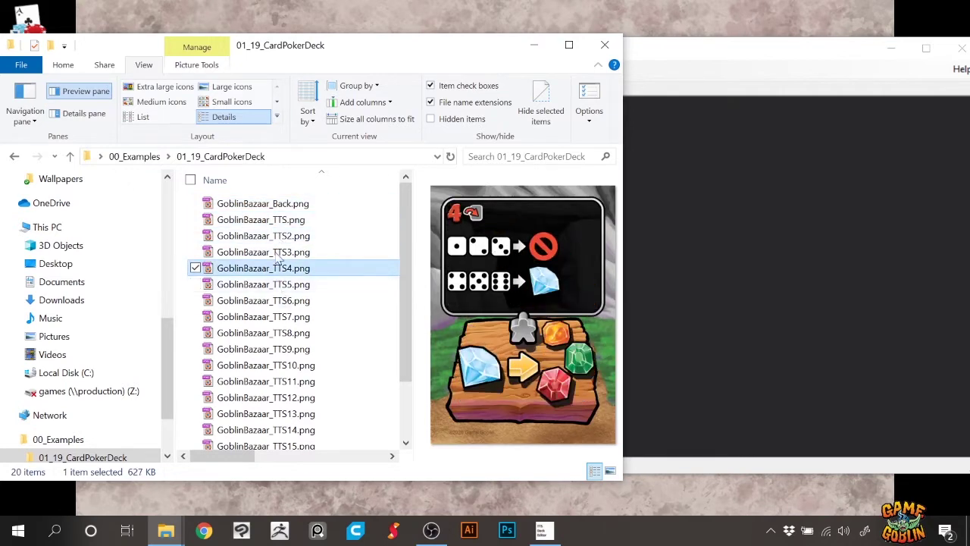
Select the 19 card faces from GoblinBazaar_TTS.png to the last file and drop them into the deck editor window.
click(285, 221)
scroll(303, 394, down, 2)
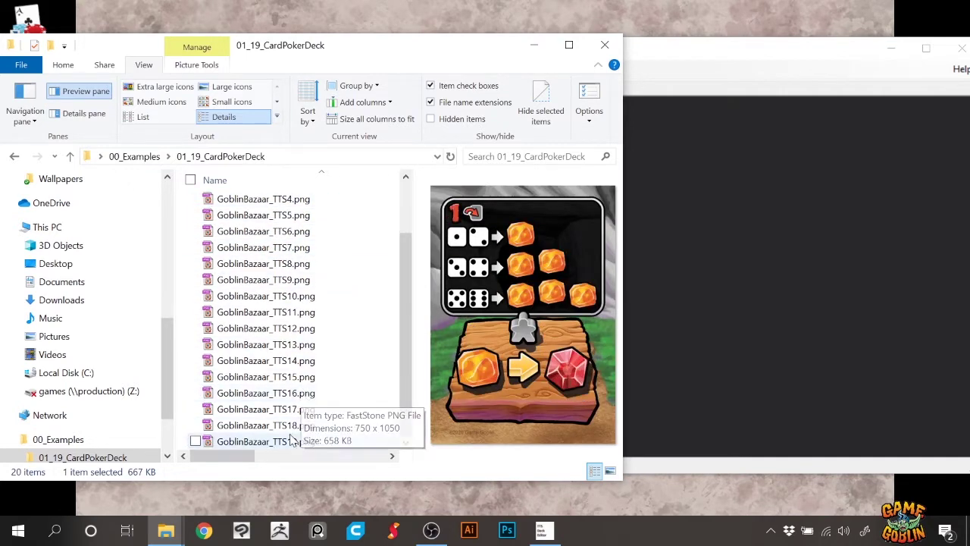
shift+click(291, 442)
scroll(290, 442, up, 2)
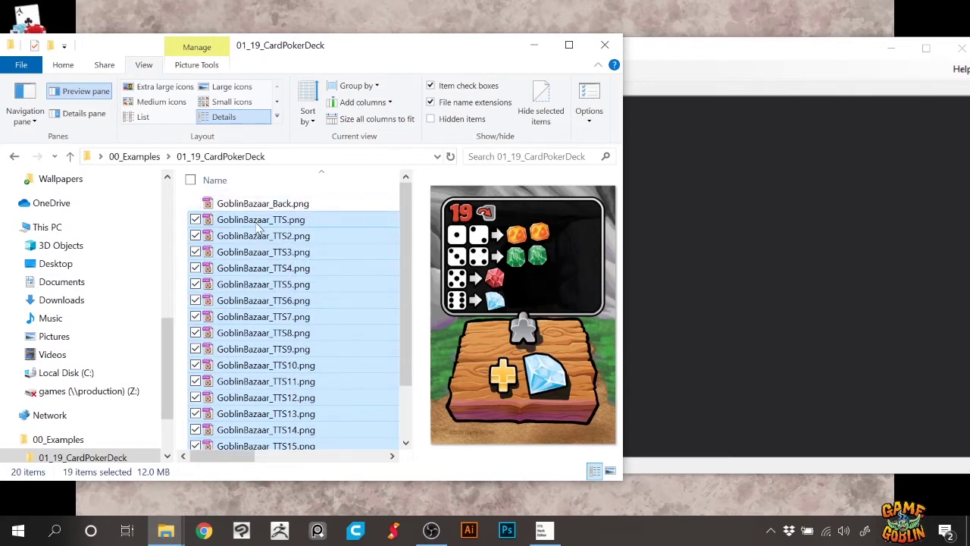
drag(271, 227, 688, 207)
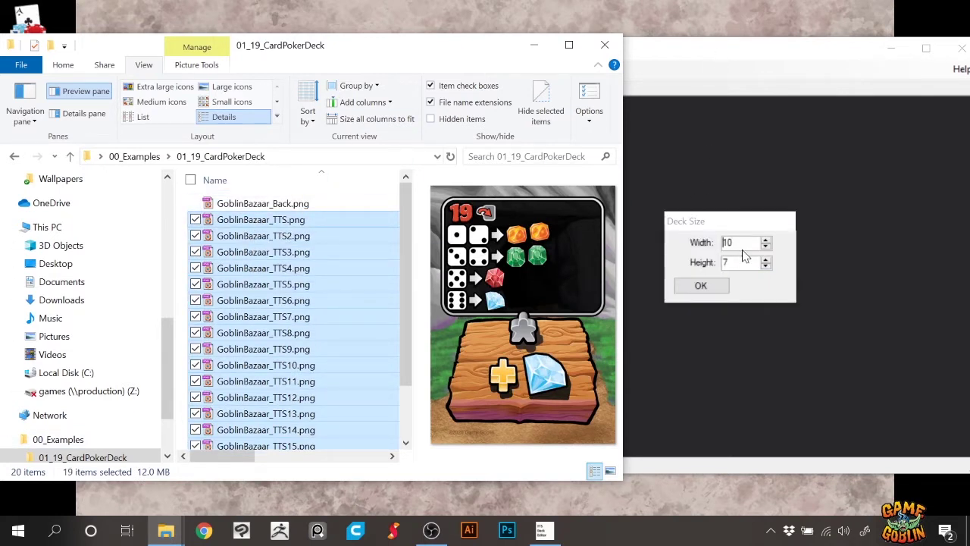
Set the deck size to width 5 and height 4 and create the deck.
click(699, 260)
text(5)
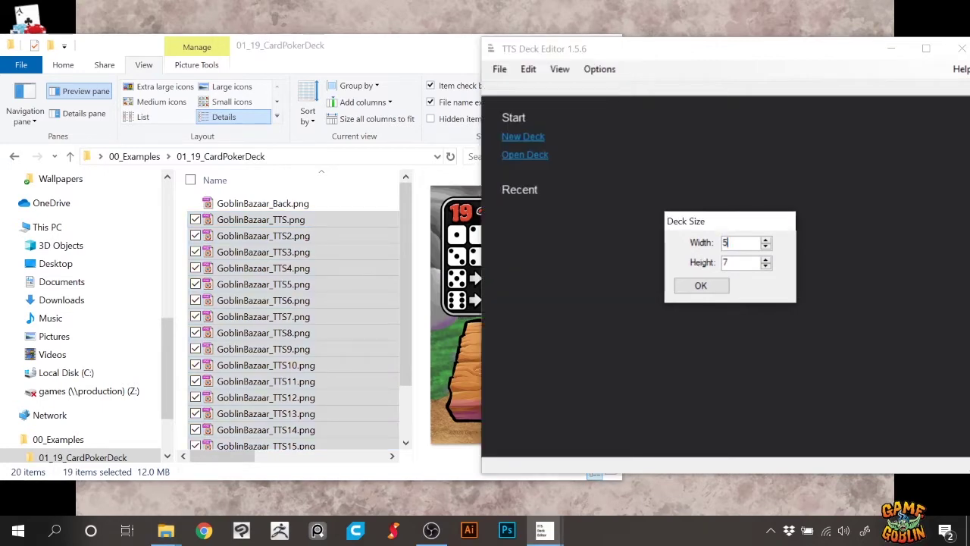
key(Tab)
text(4)
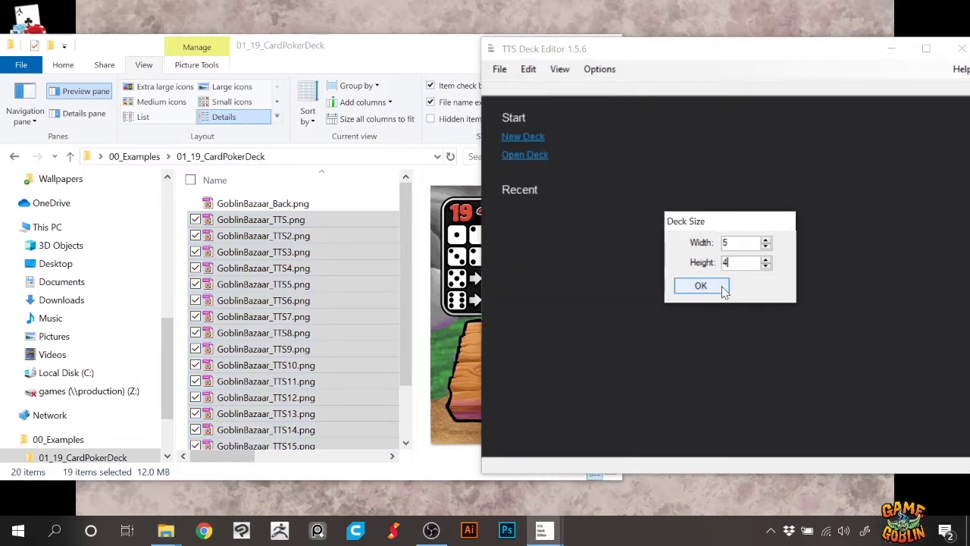
click(705, 289)
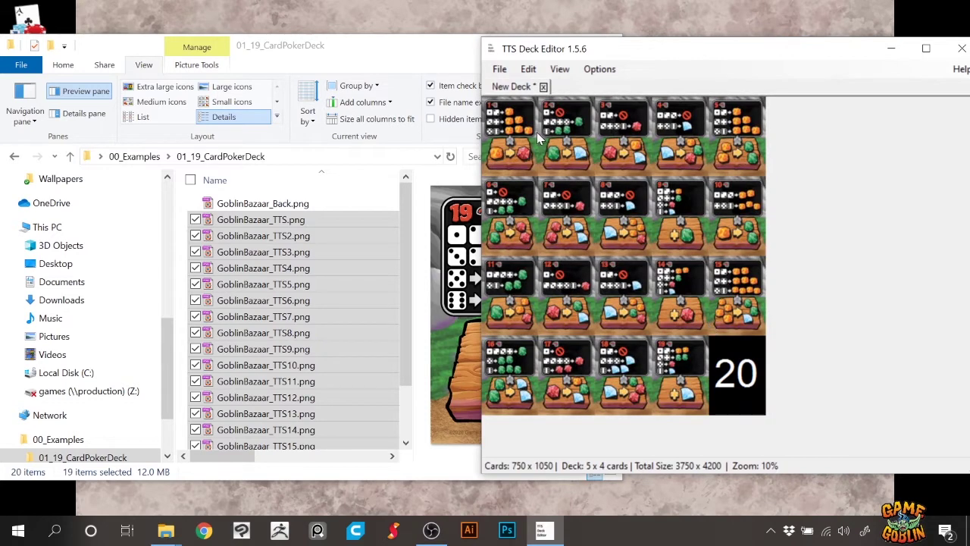
Place GoblinBazaar_Back.png from the folder window into slot 20 of the deck.
click(374, 54)
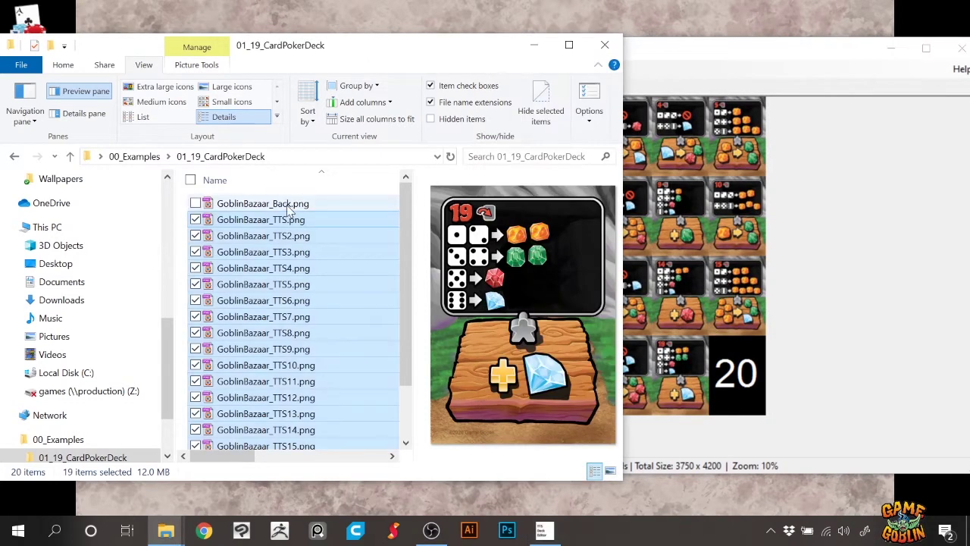
click(241, 208)
drag(241, 207, 739, 396)
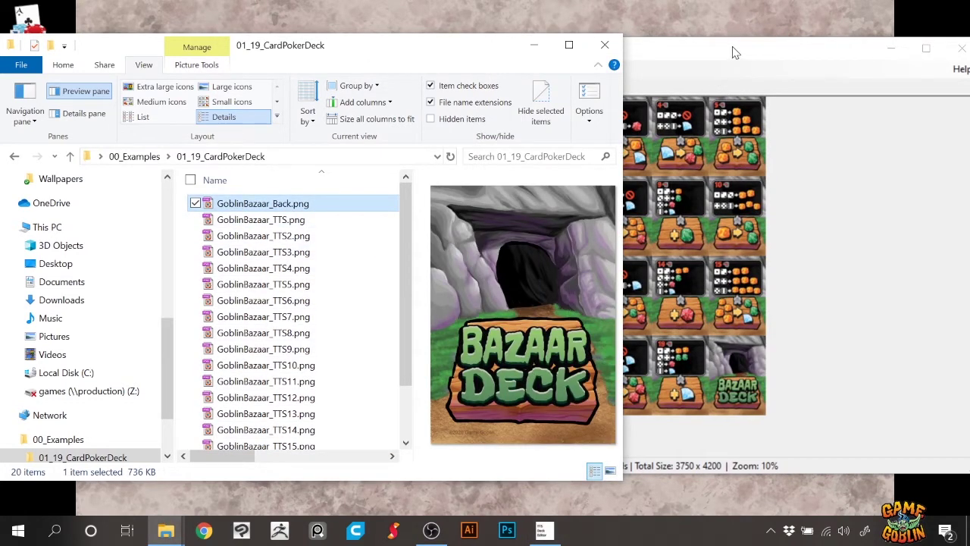
Export the deck without uploading it, as the PNG file TTS_Bazaar_5x4_19cards in the 00_Examples folder on the Desktop.
drag(733, 48, 626, 34)
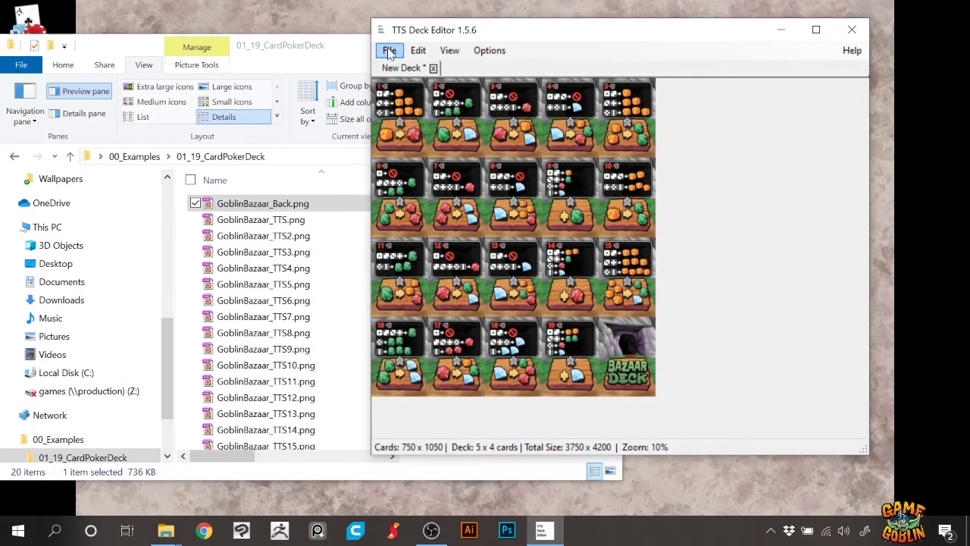
click(389, 52)
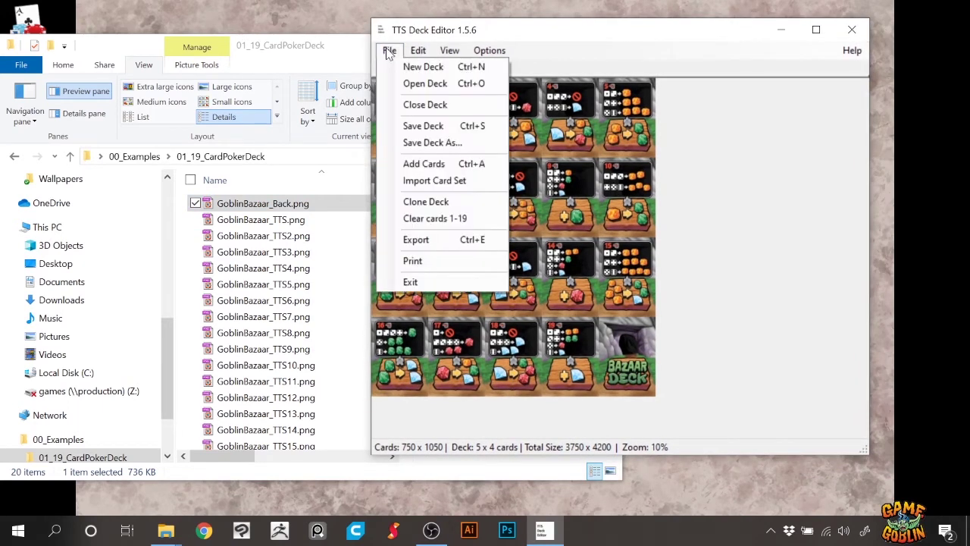
click(436, 249)
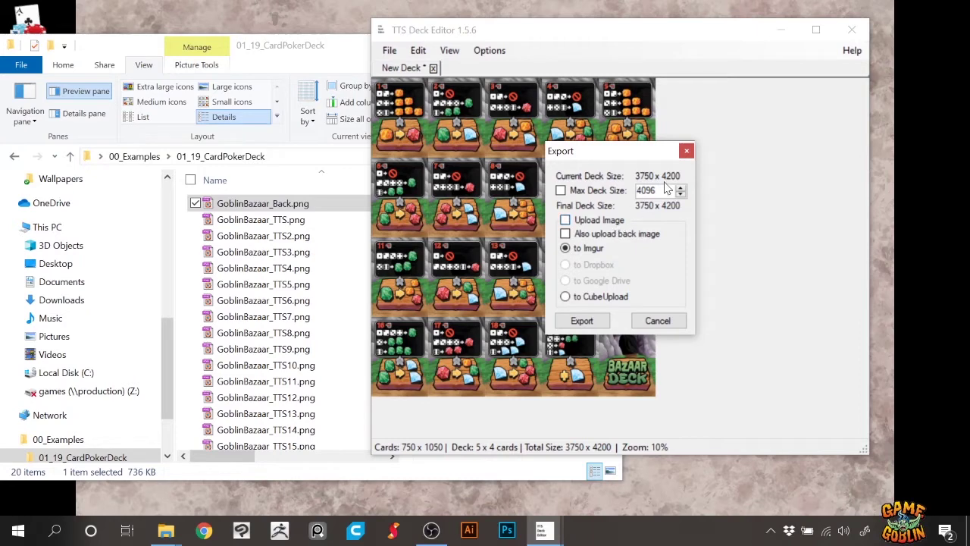
click(585, 322)
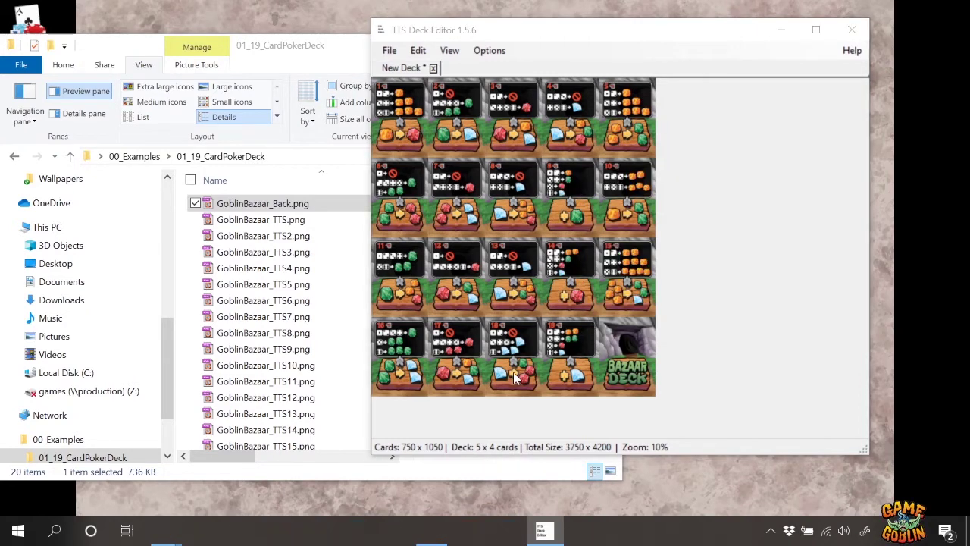
scroll(440, 250, down, 5)
click(450, 285)
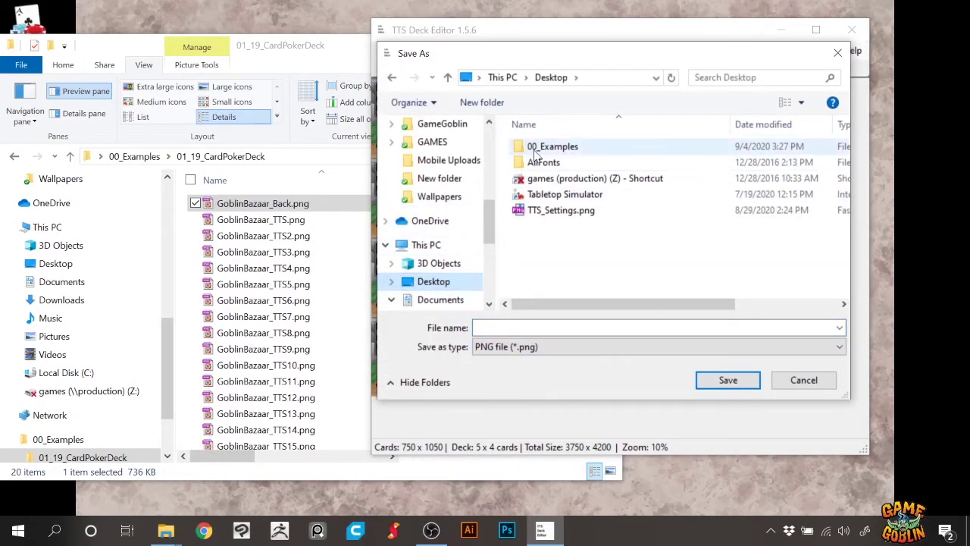
double_click(546, 147)
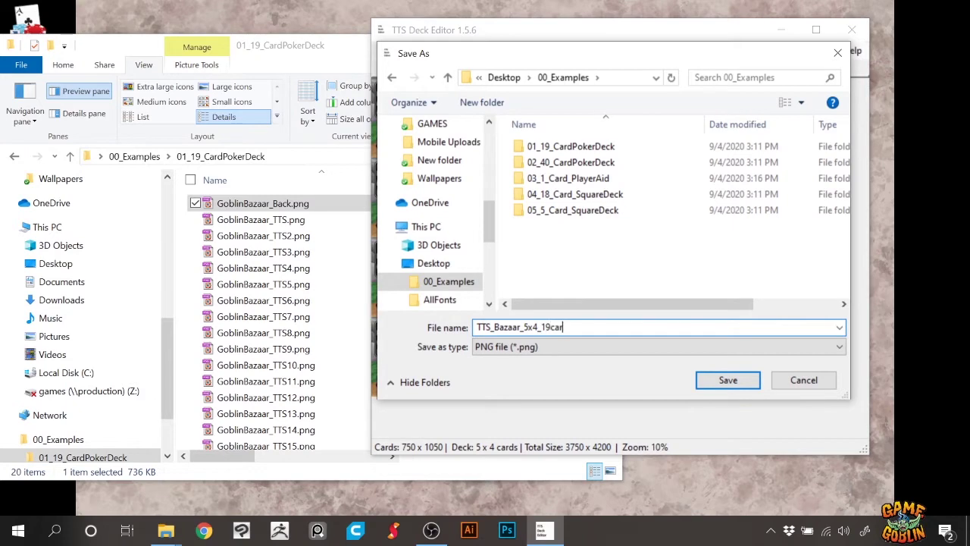
key(Return)
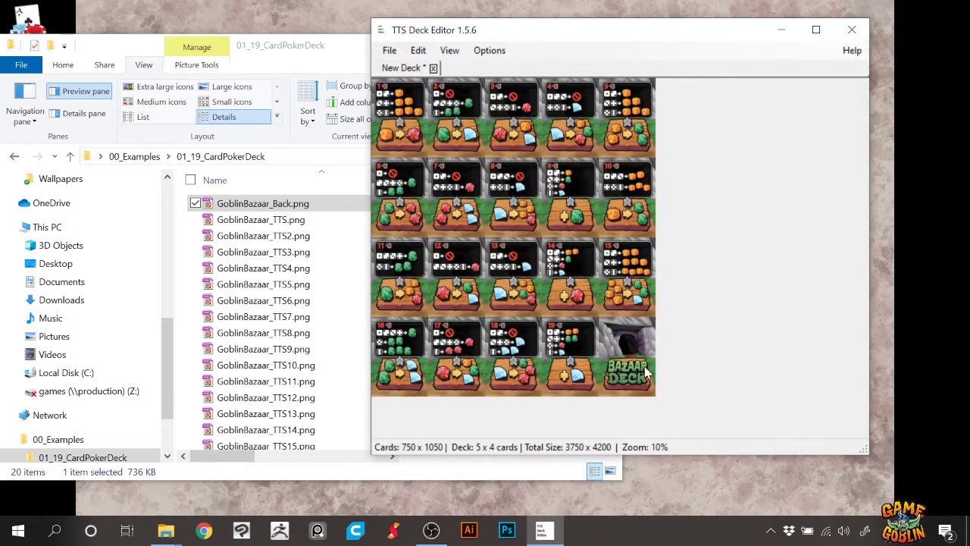
Return to 00_Examples in File Explorer and check the preview and file details of TTS_Bazaar_5x4_19cards.png.
click(144, 217)
click(293, 287)
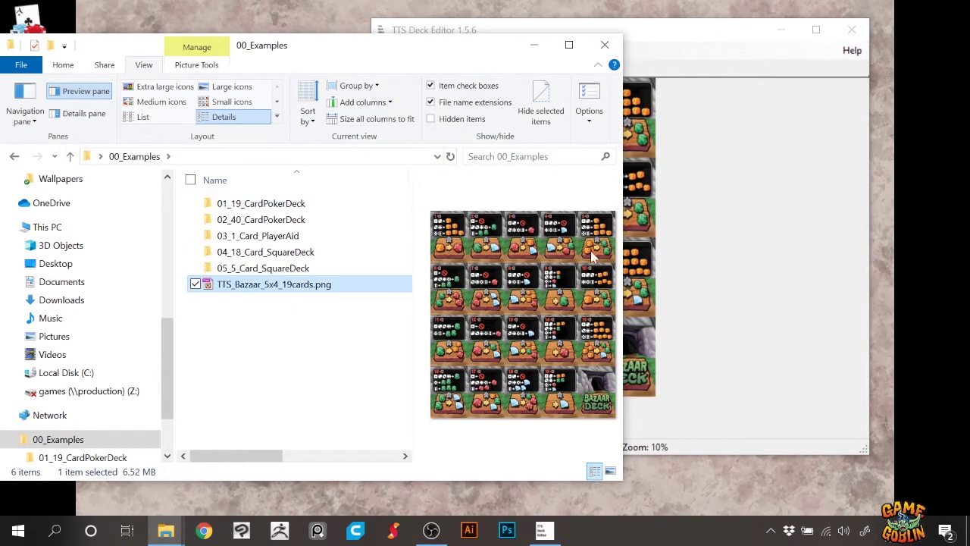
click(84, 113)
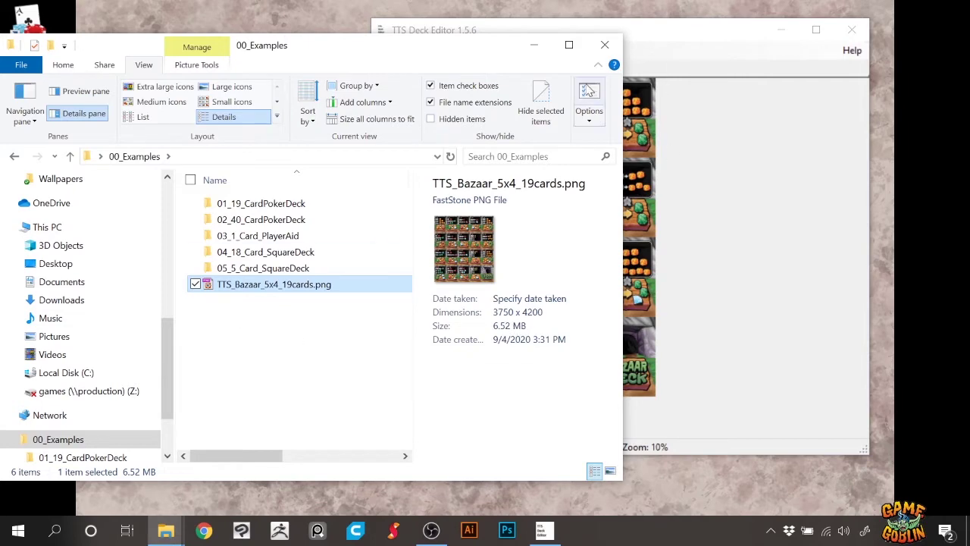
Switch back to the deck editor and close the tab of the exported 5 x 4 deck.
click(655, 47)
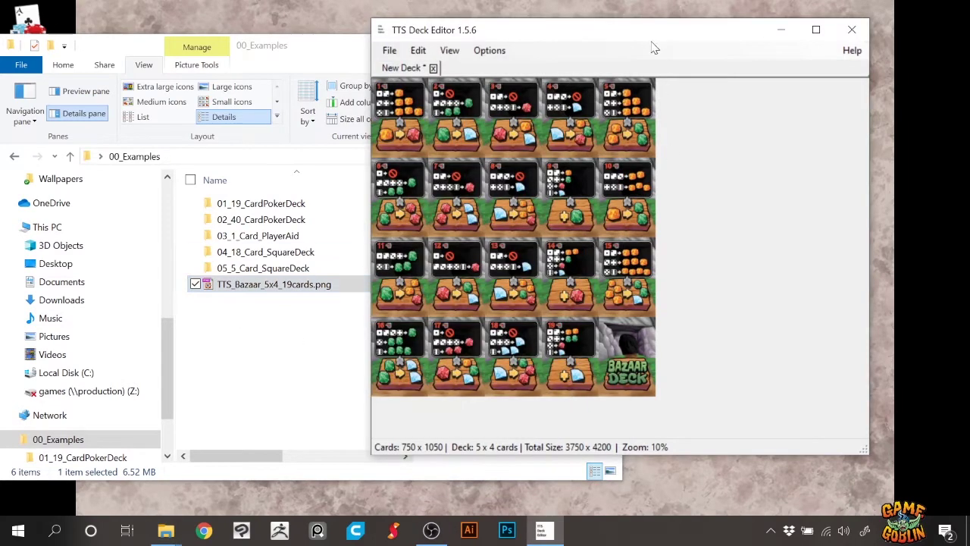
click(433, 68)
click(517, 322)
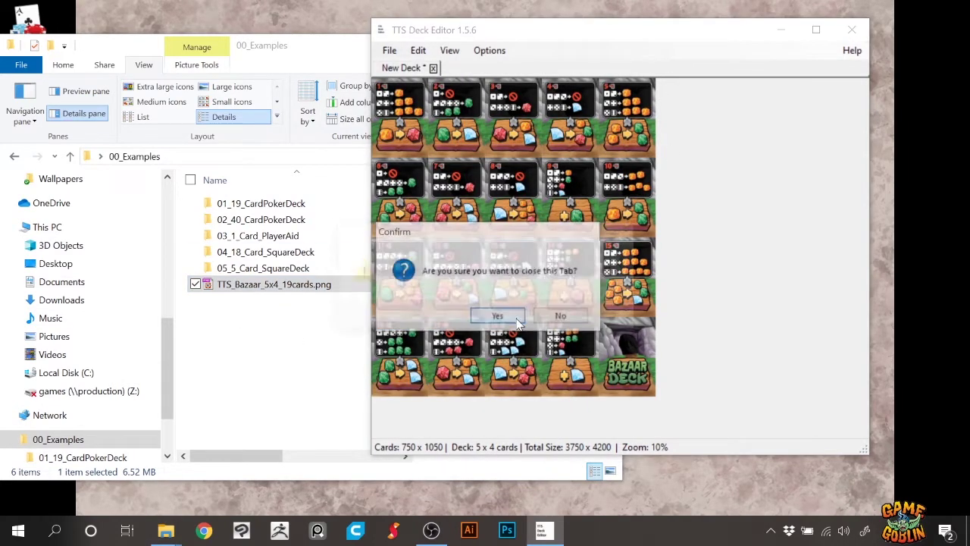
click(544, 317)
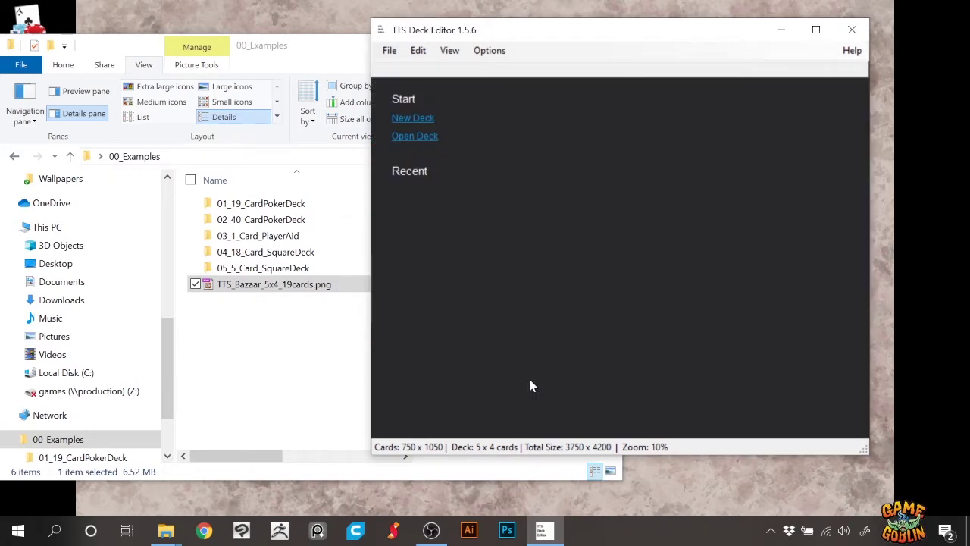
Open the 02_40_CardPokerDeck folder and select gfx_Card_01.png through gfx_Card_40.png, leaving out the purple card back.
double_click(254, 220)
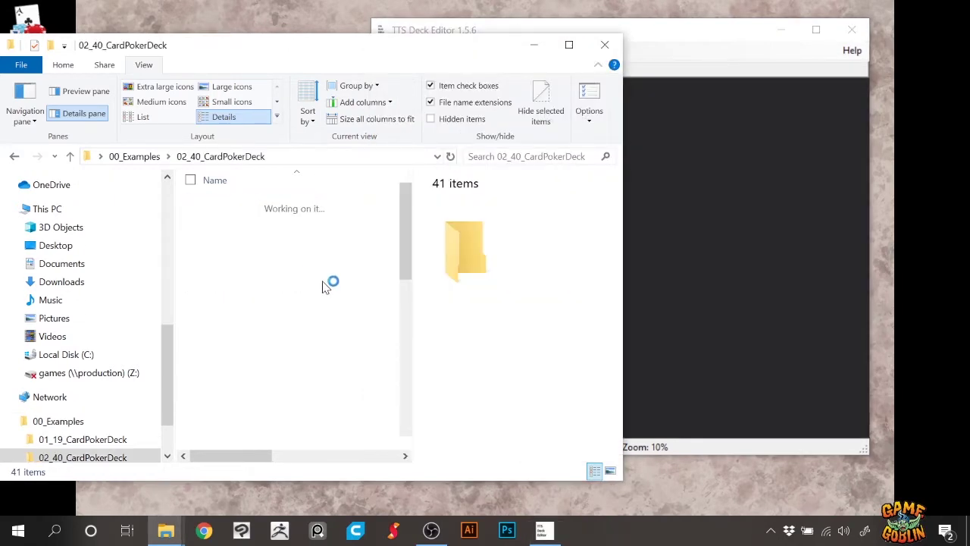
click(263, 116)
click(260, 199)
scroll(263, 364, down, 4)
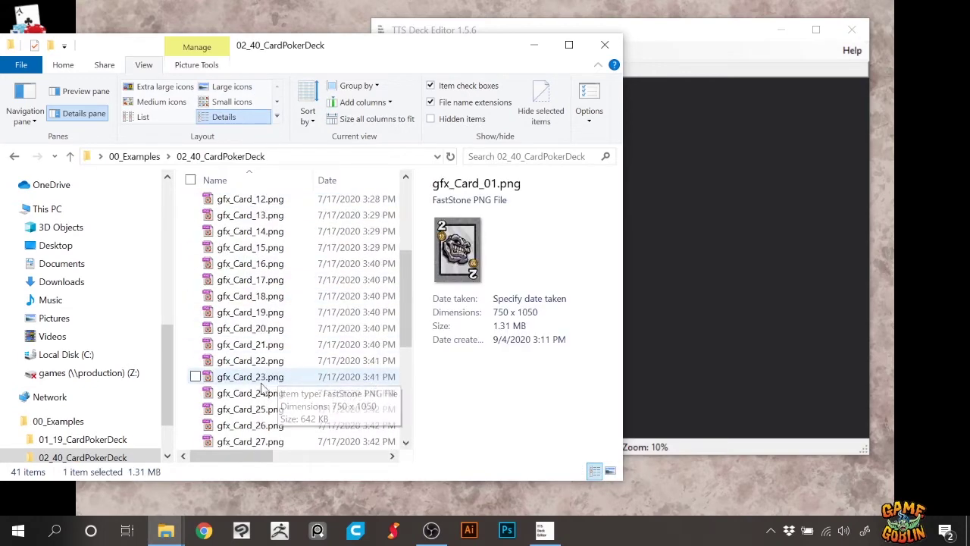
scroll(261, 388, down, 5)
shift+click(279, 426)
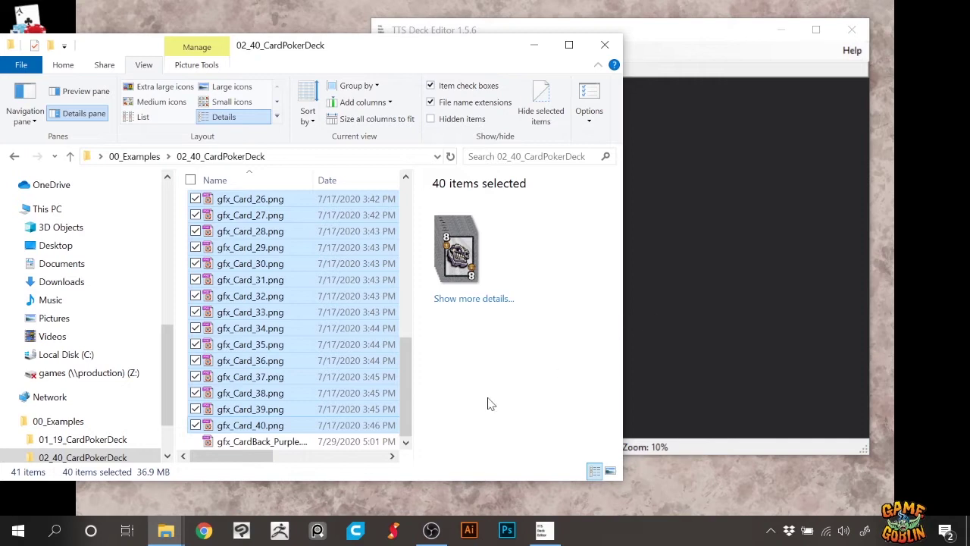
Remove gfx_Card_40.png from the selection and drop the remaining 39 card images into the deck editor.
ctrl+click(267, 426)
scroll(275, 343, up, 1)
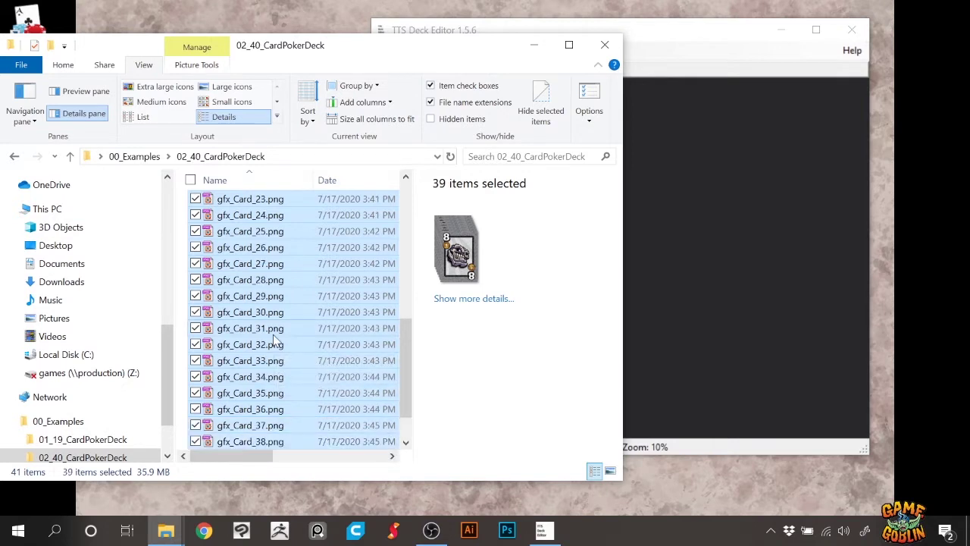
scroll(273, 334, up, 7)
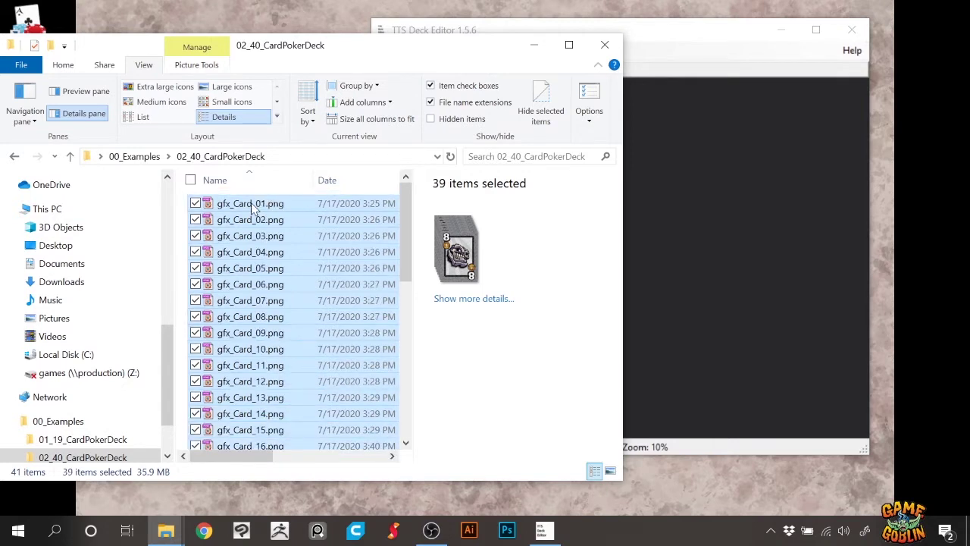
drag(245, 209, 681, 206)
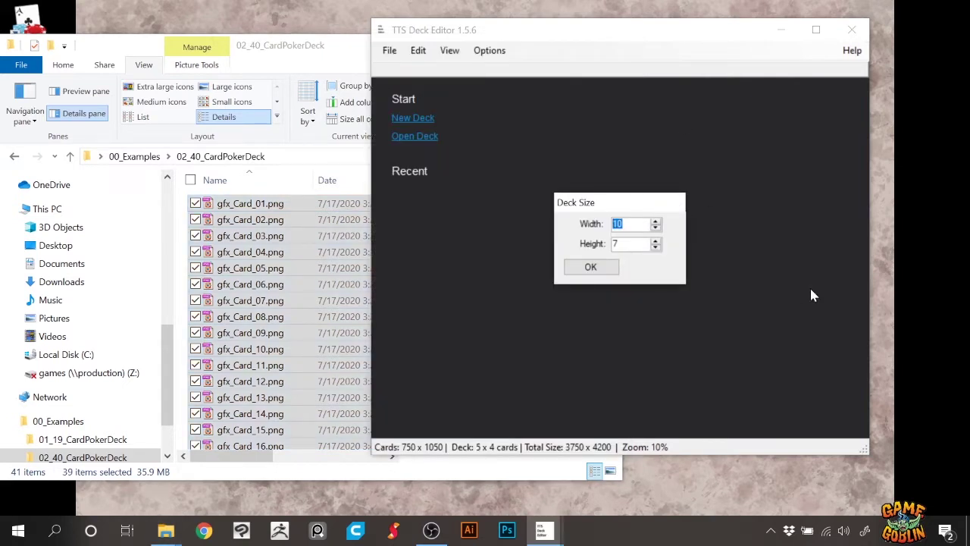
Set the deck size to width 8 and height 5 and create the deck.
text(8)
text(5)
click(590, 266)
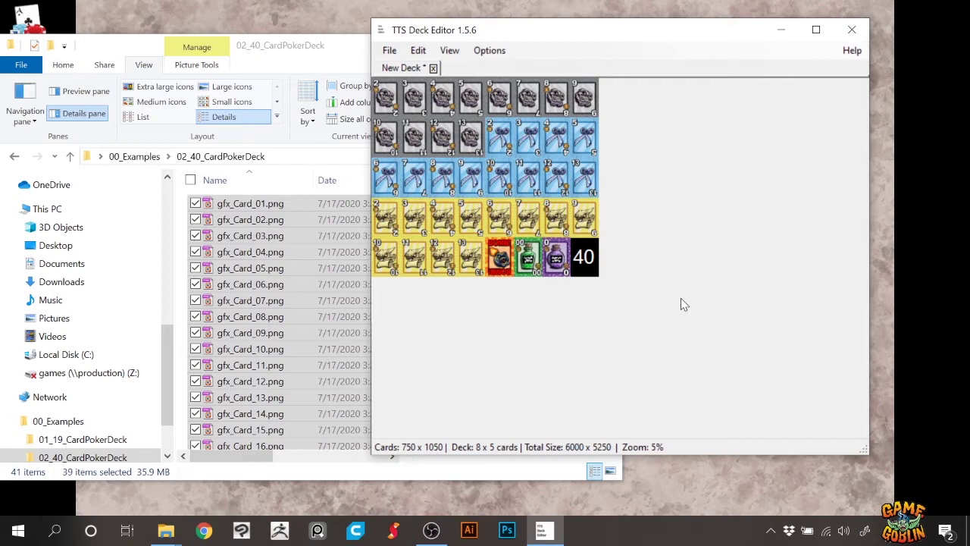
Move the deck editor clear of the file list and place gfx_Card_40.png into slot 40 of the deck.
drag(489, 30, 619, 28)
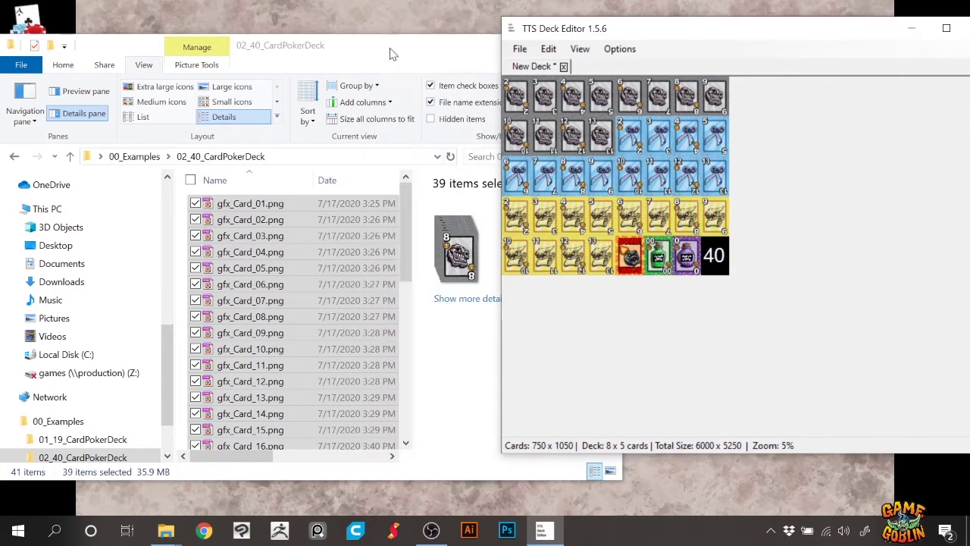
click(250, 348)
scroll(262, 379, down, 8)
click(379, 425)
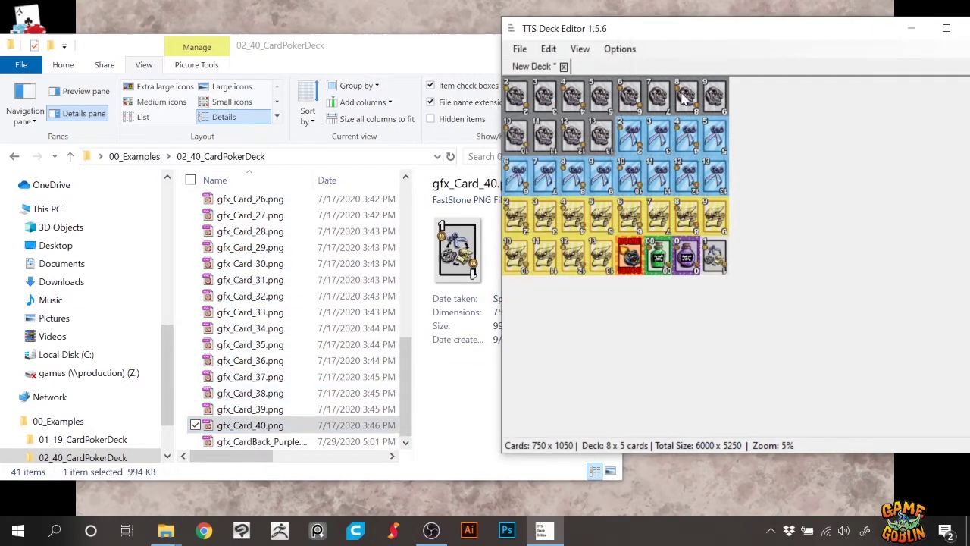
Check the details of gfx_CardBack_Purple.png and reposition the folder and deck editor windows side by side.
key(Down)
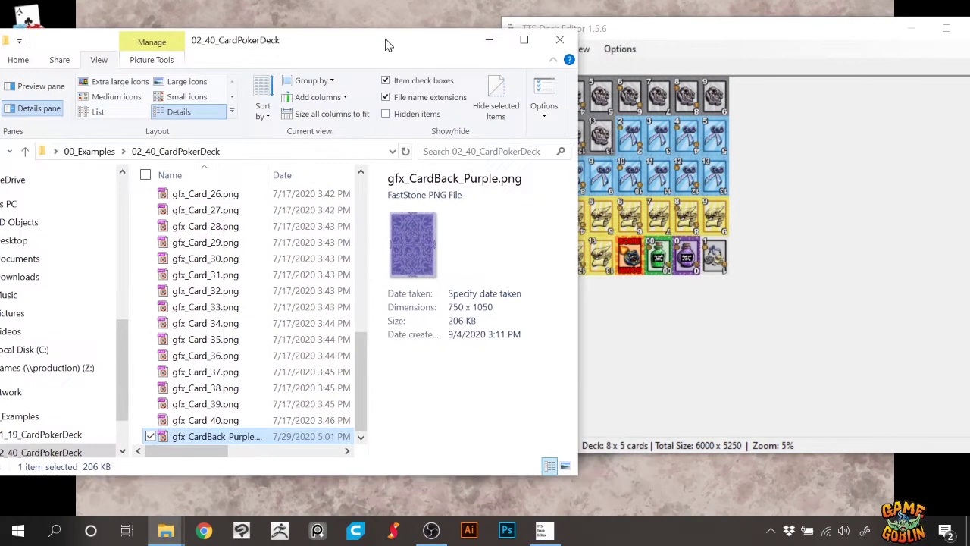
drag(434, 45, 389, 40)
click(692, 30)
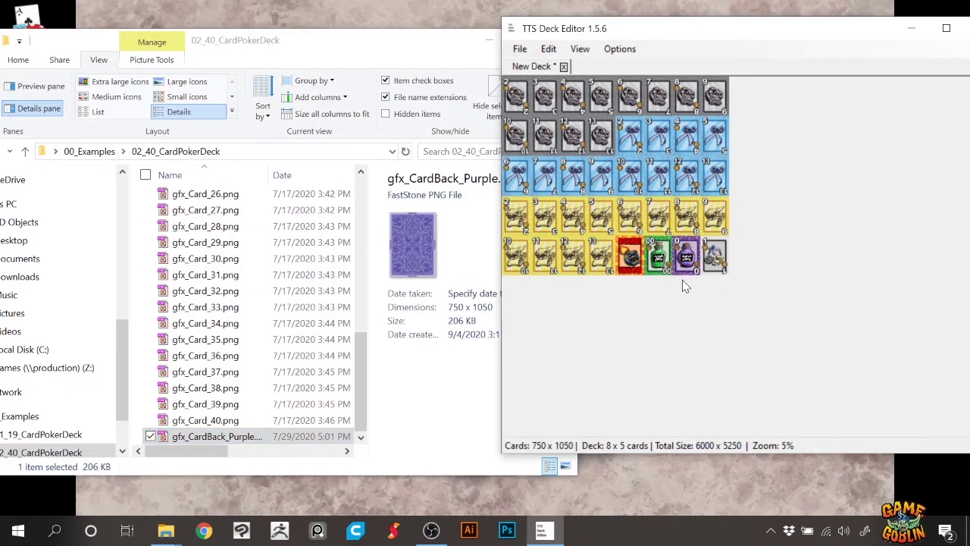
drag(659, 35, 635, 39)
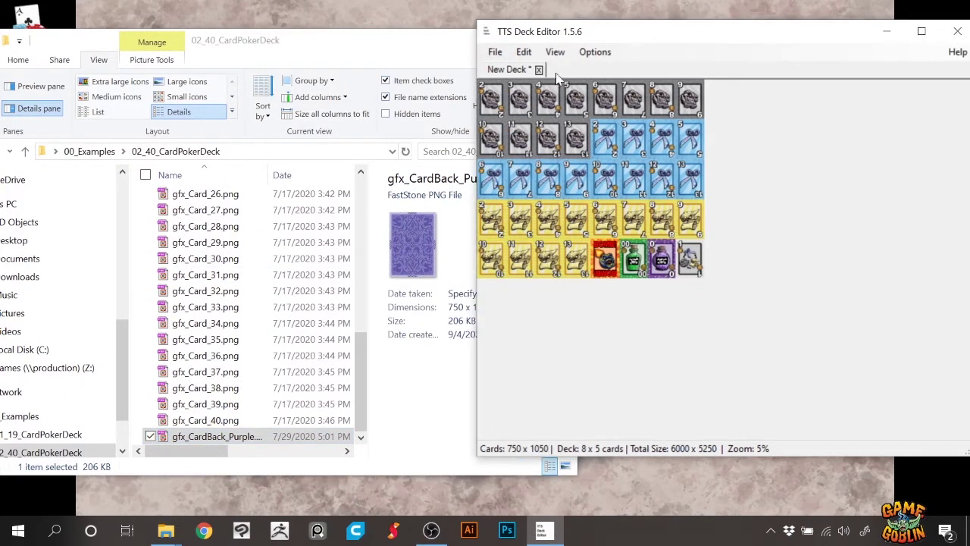
Export the 8 x 5 deck without uploading it, naming the file TTS_RPSB_8x5_40c.
click(494, 52)
click(521, 241)
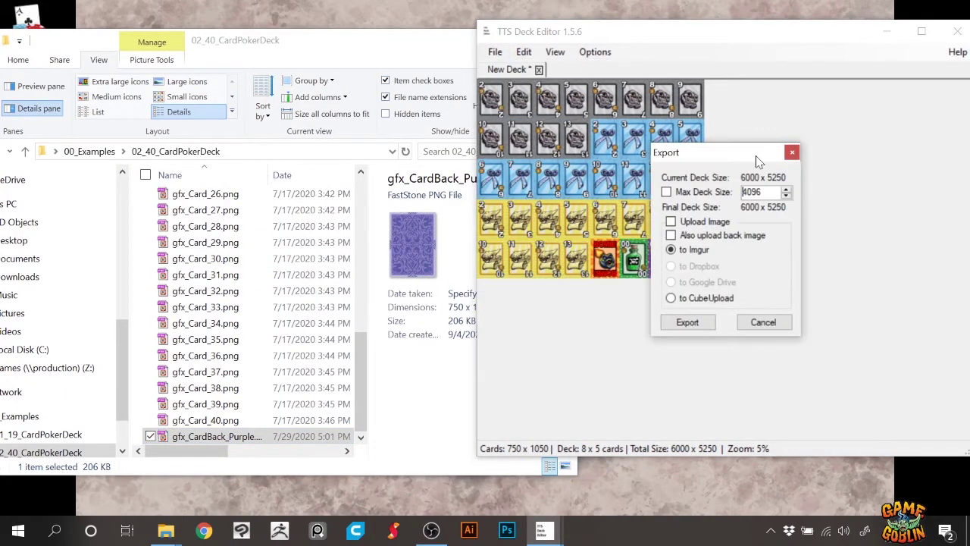
click(690, 321)
text(TTS_RPSB_8x5_40c)
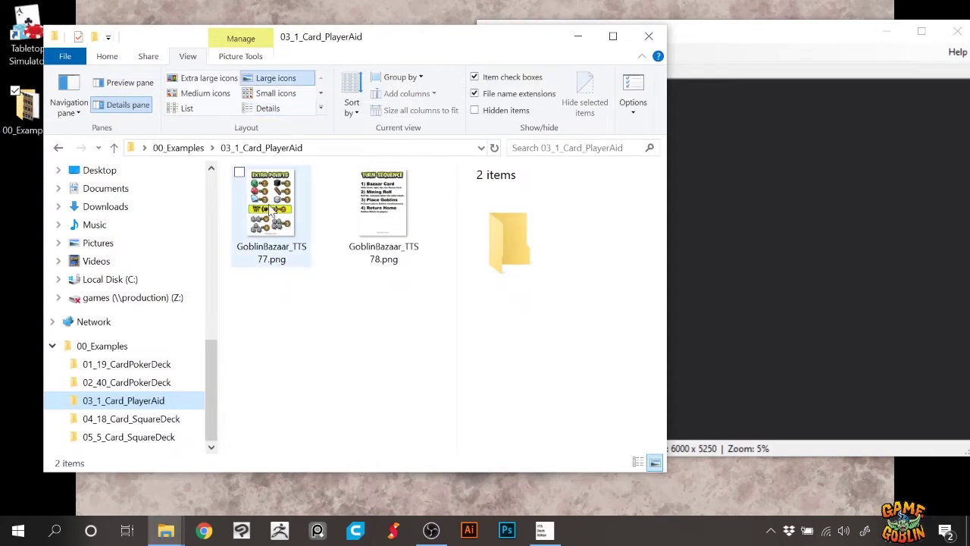
Check the details and previews of the two player aid cards, GoblinBazaar_TTS77.png and GoblinBazaar_TTS78.png, and return to the 00_Examples folder.
click(272, 211)
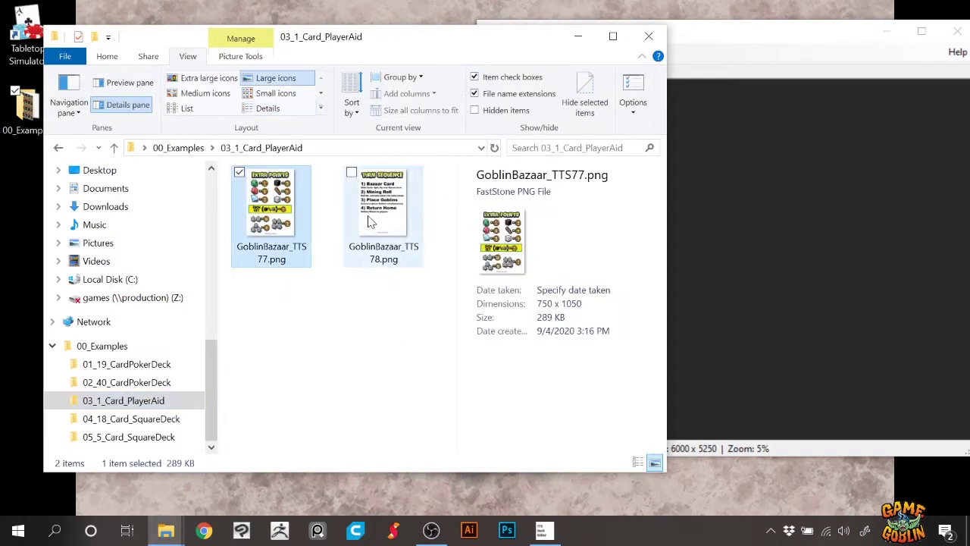
click(129, 83)
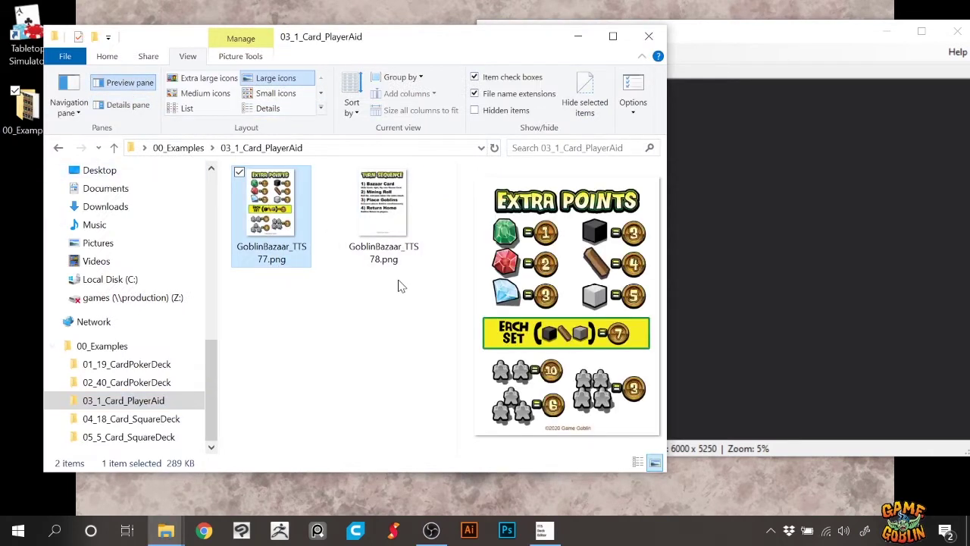
click(386, 210)
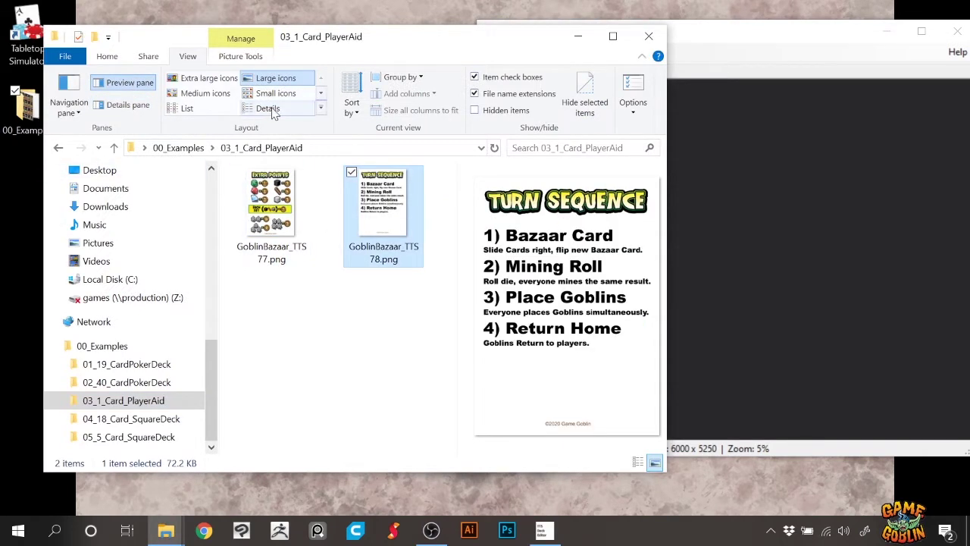
click(271, 204)
click(387, 216)
key(alt+Up)
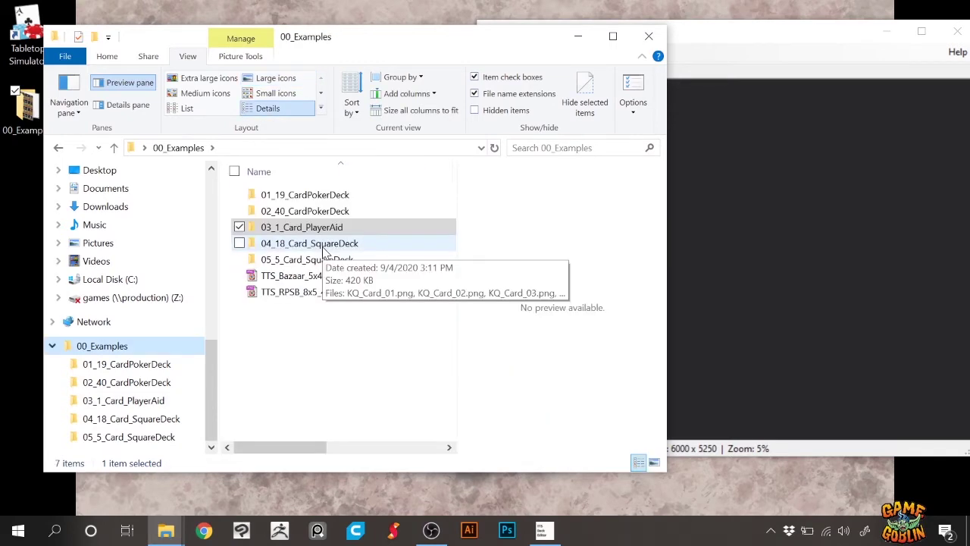
Open the 04_18_Card_SquareDeck folder, show it as a detailed list and select KQ_Card_01.png through KQ_Card_18.png.
double_click(325, 247)
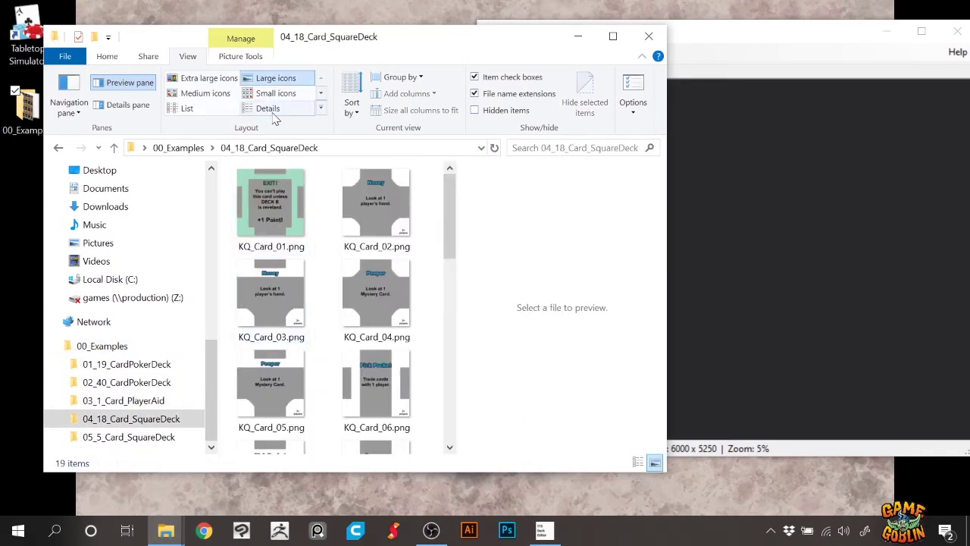
click(275, 170)
key(Right)
click(268, 109)
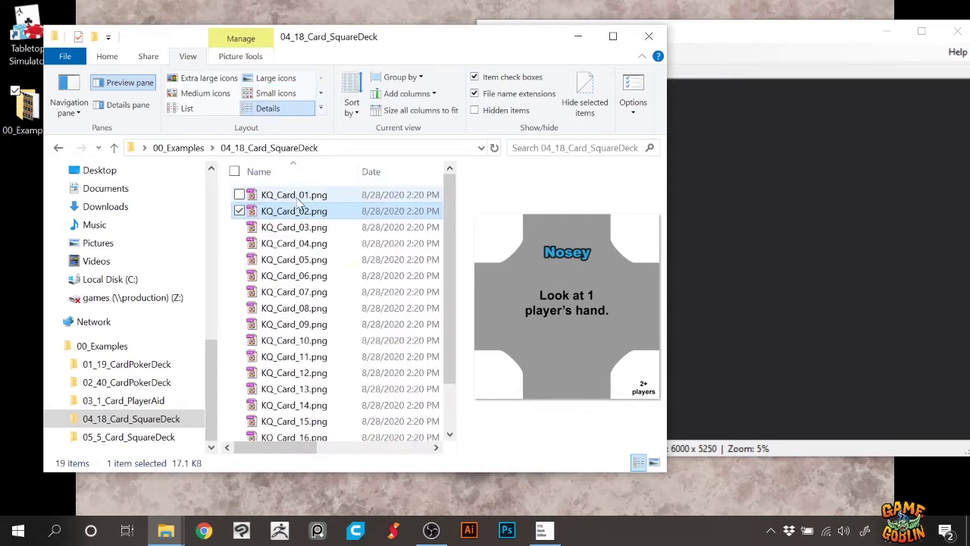
click(295, 228)
scroll(319, 341, down, 2)
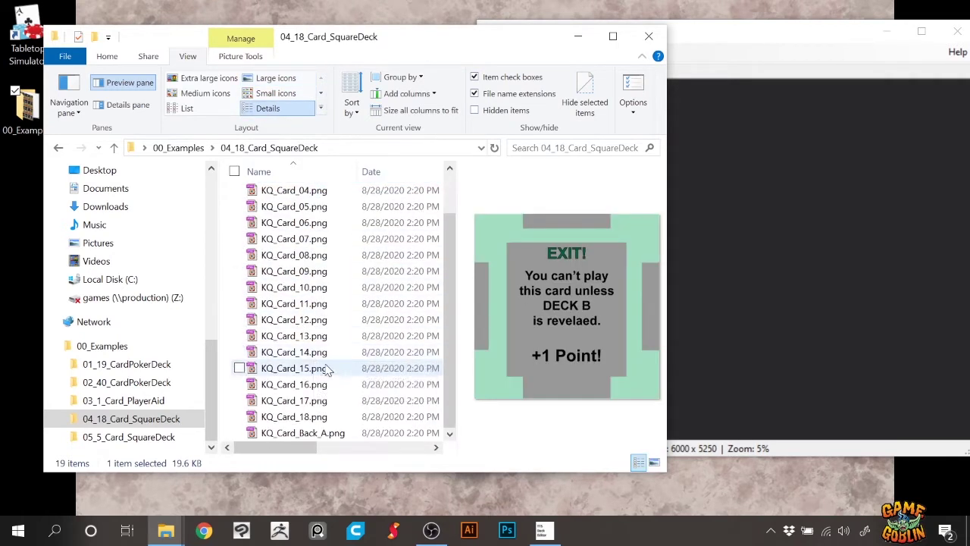
shift+click(317, 419)
scroll(330, 293, up, 1)
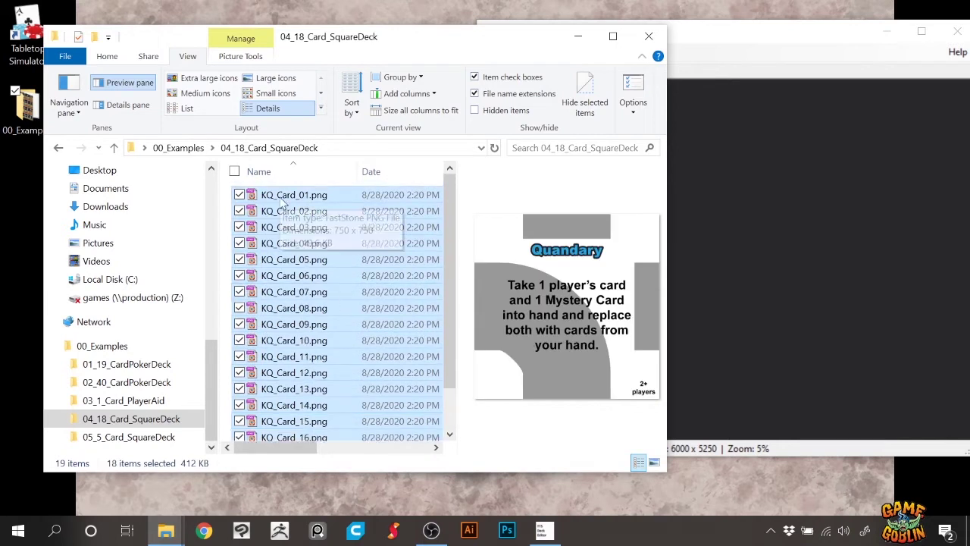
Create a 5 x 4 deck from the selected square cards and place KQ_Card_Back_A.png in slot 20.
click(760, 47)
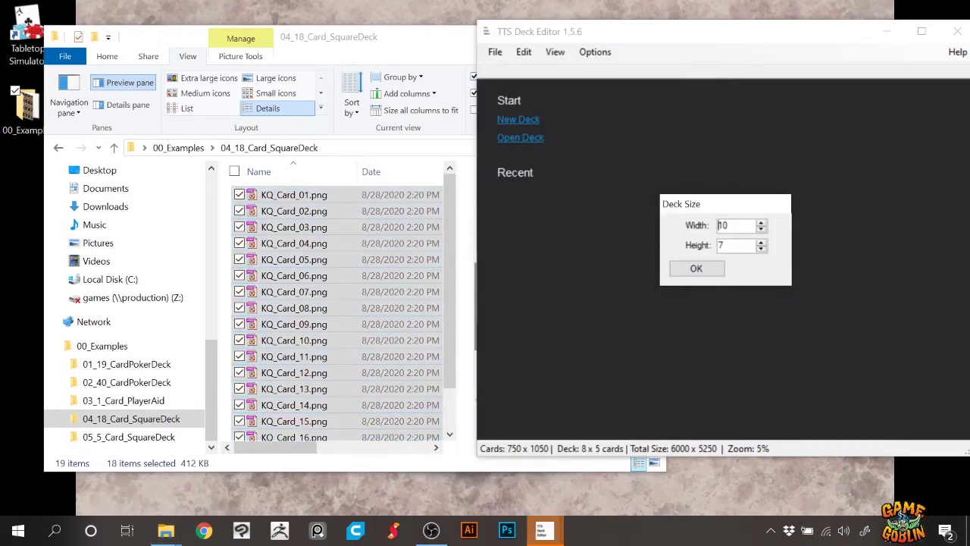
click(699, 271)
click(351, 43)
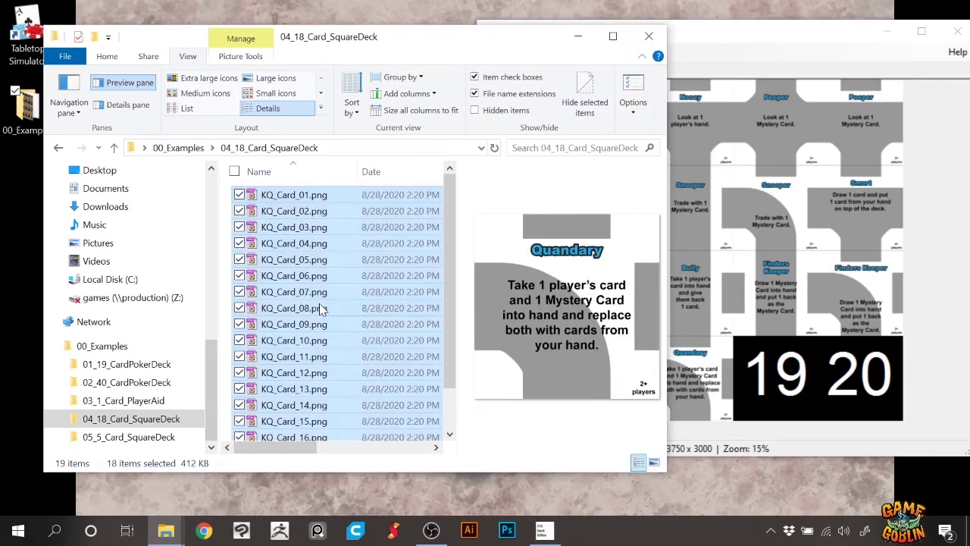
scroll(319, 357, down, 1)
click(326, 437)
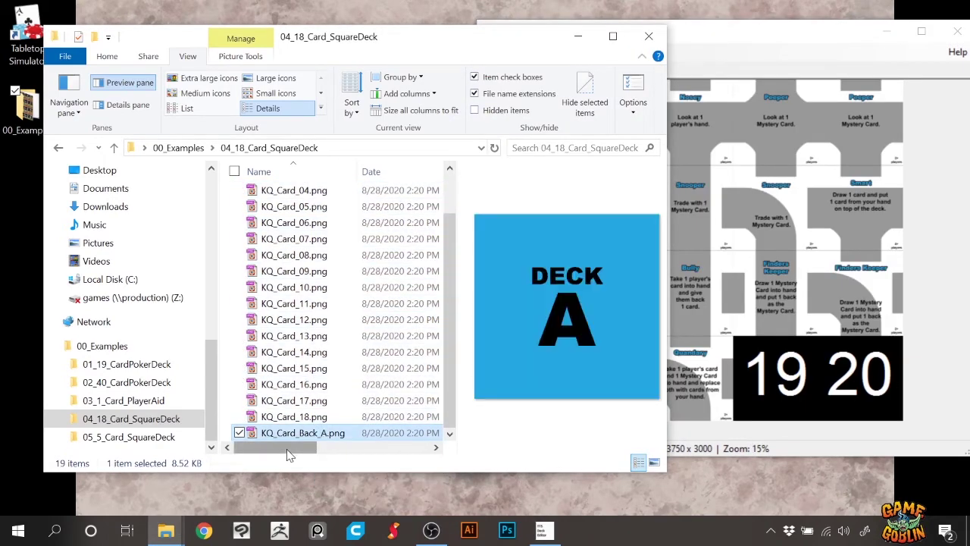
drag(278, 439, 872, 369)
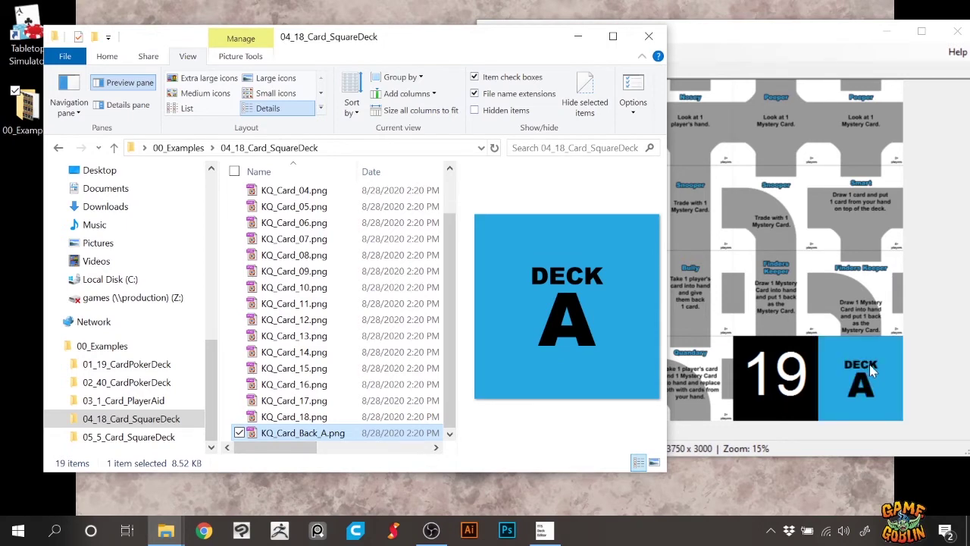
Export the 5 x 4 square deck as a PNG in 00_Examples, naming the file TTS_KC_SQ_5x4_18cards.
click(815, 42)
click(495, 52)
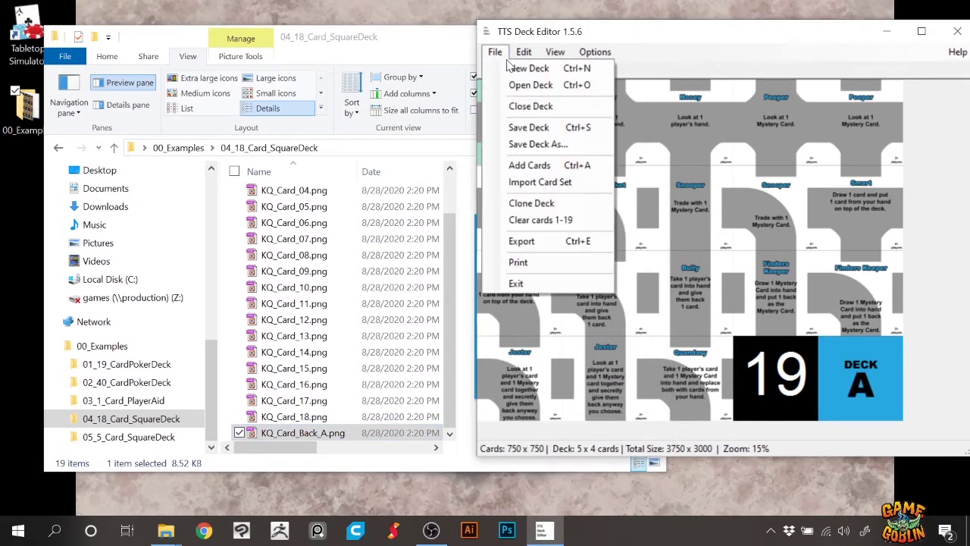
click(515, 240)
click(688, 323)
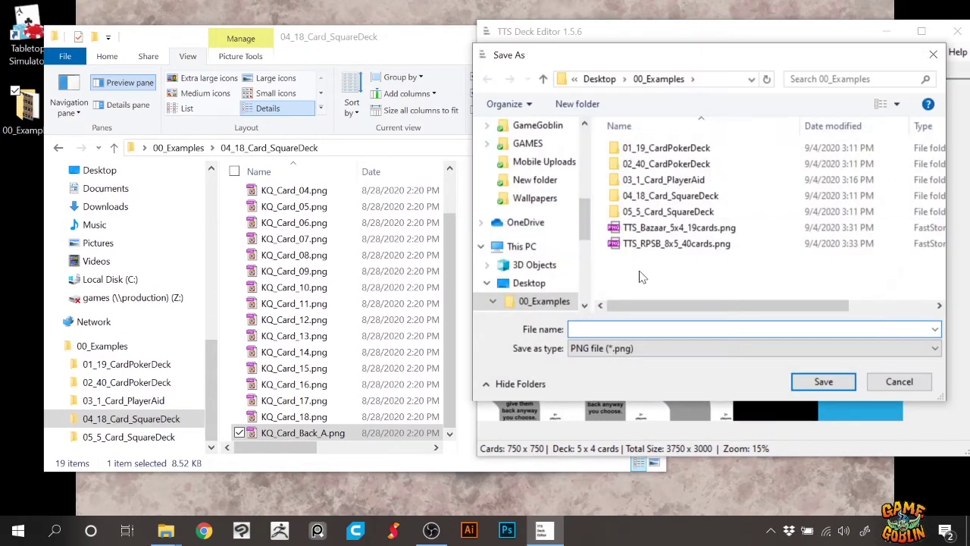
text(TTS_)
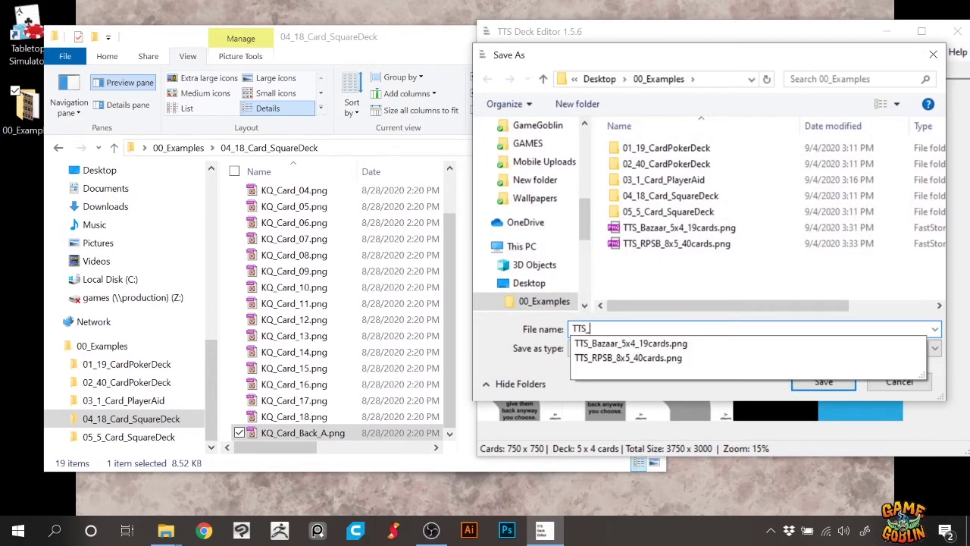
text(KC_SQ_5x4_18cards)
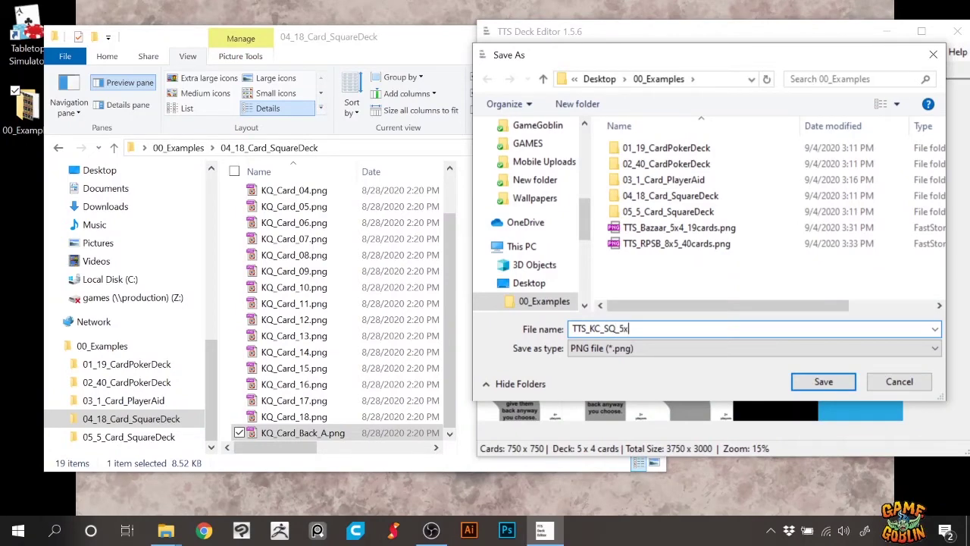
click(803, 387)
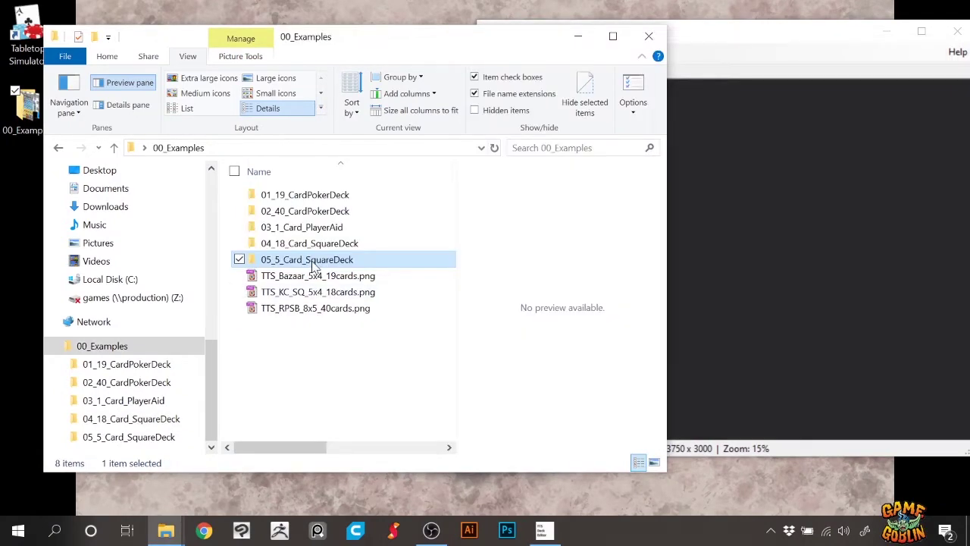
Open the 05_5_Card_SquareDeck folder as a detailed list and select KQ_Card_19.png through KQ_Card_23.png.
double_click(289, 258)
click(268, 108)
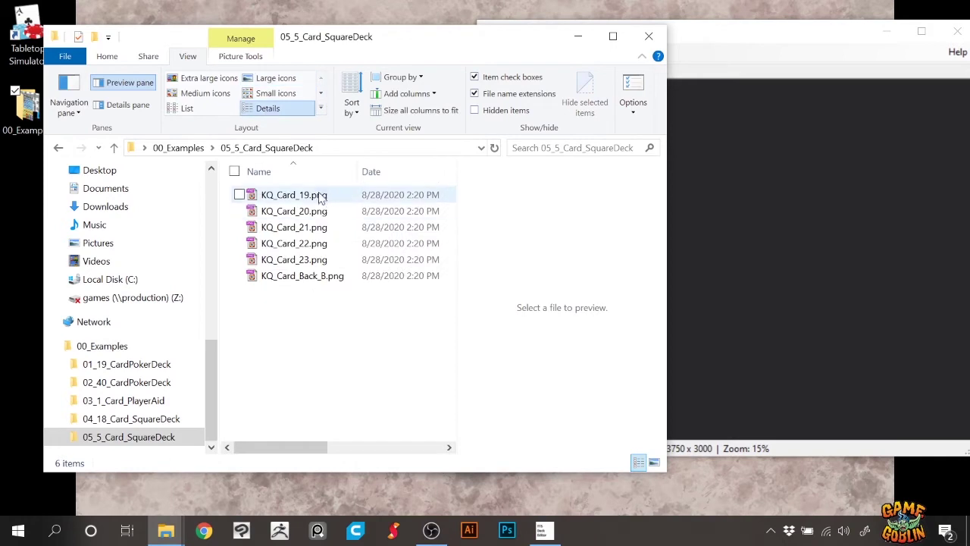
click(321, 196)
shift+click(315, 262)
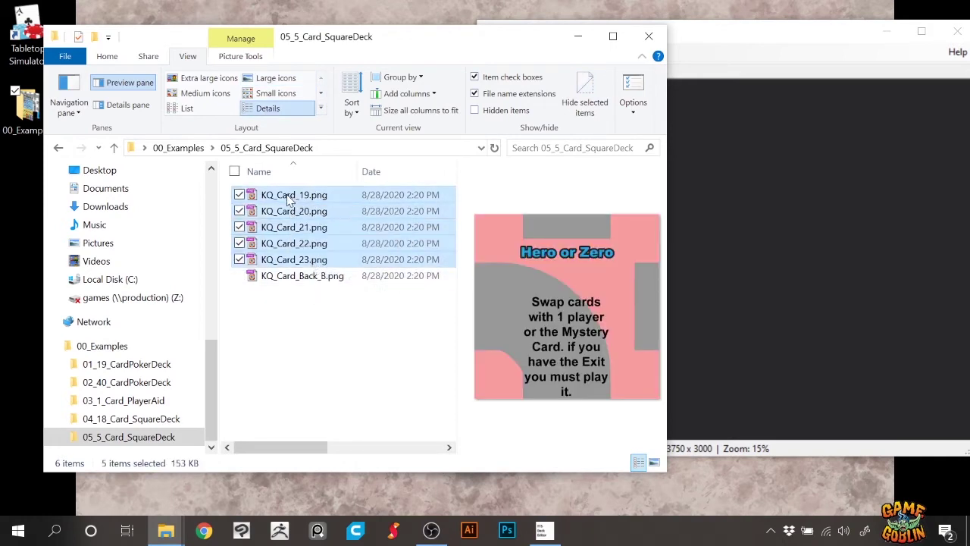
Create a 3 x 2 deck from the selected cards and place KQ_Card_Back_B.png in its last slot.
click(750, 235)
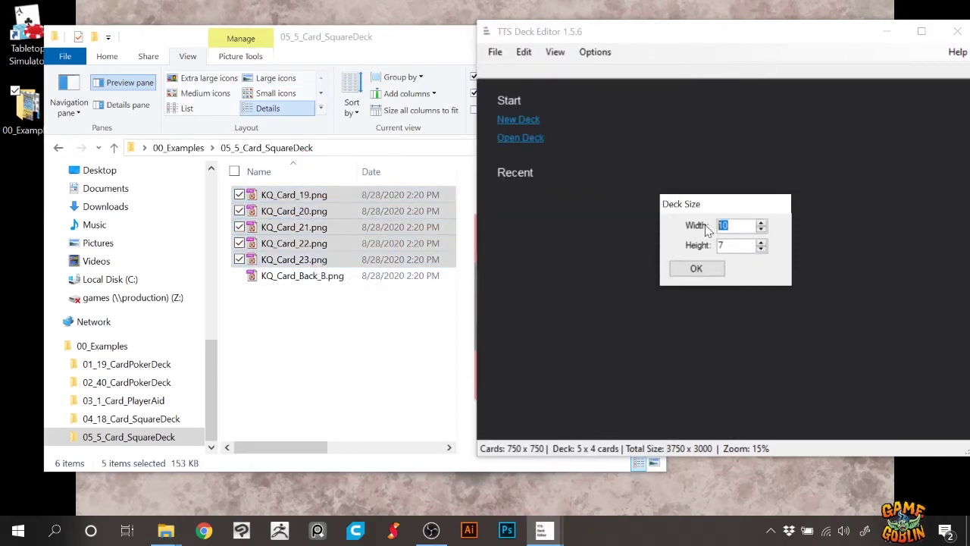
text(2)
click(696, 268)
drag(303, 275, 832, 292)
Export the 3 x 2 square deck as a PNG in 00_Examples, naming the file TTS_KCb_SQ_3x2_5cards.
click(489, 51)
click(504, 241)
click(687, 324)
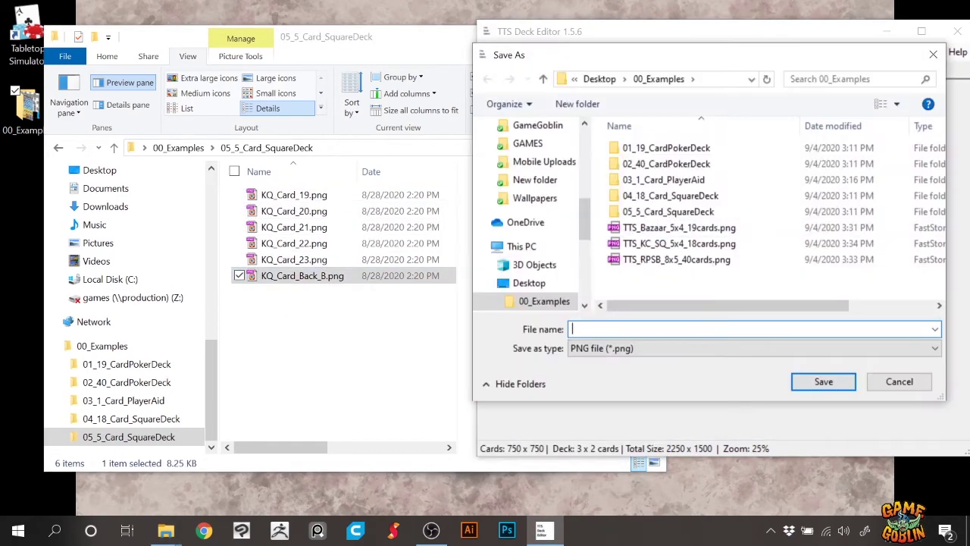
text(TTS_KCb_SQ_3x2_5cards)
key(Return)
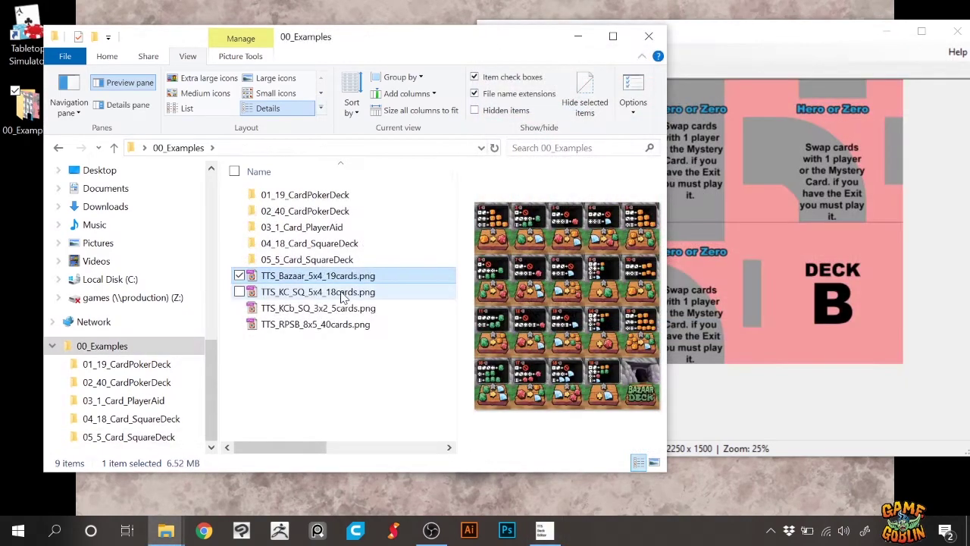
Preview the exported 18-card, 5-card and 40-card deck sheets in the 00_Examples folder.
click(343, 295)
click(339, 309)
click(333, 325)
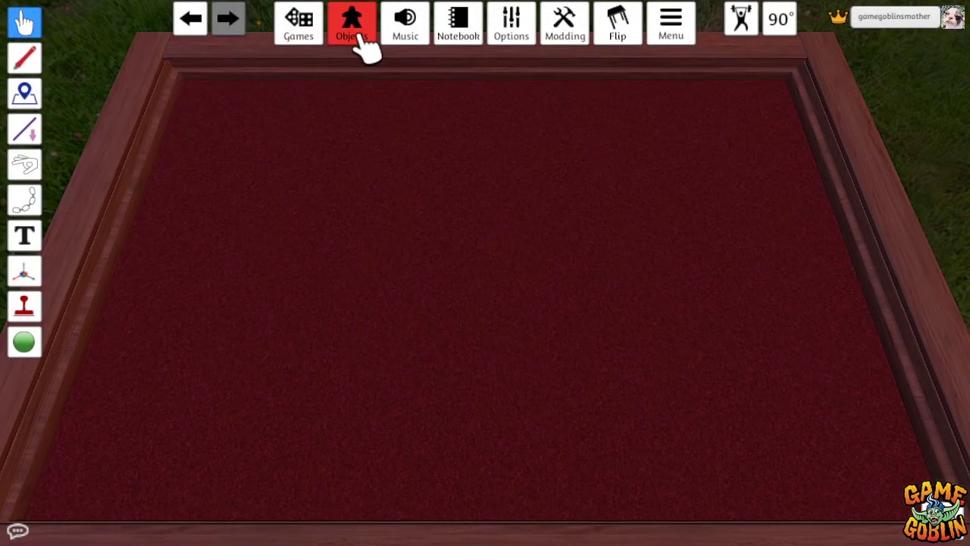
Switch to Tabletop Simulator and place a custom Deck component on the table.
click(353, 28)
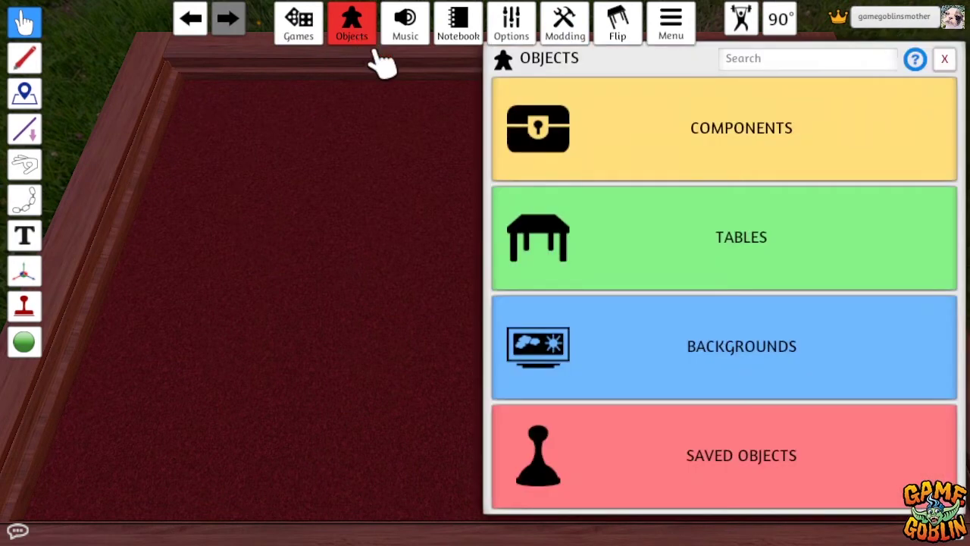
click(781, 132)
click(539, 255)
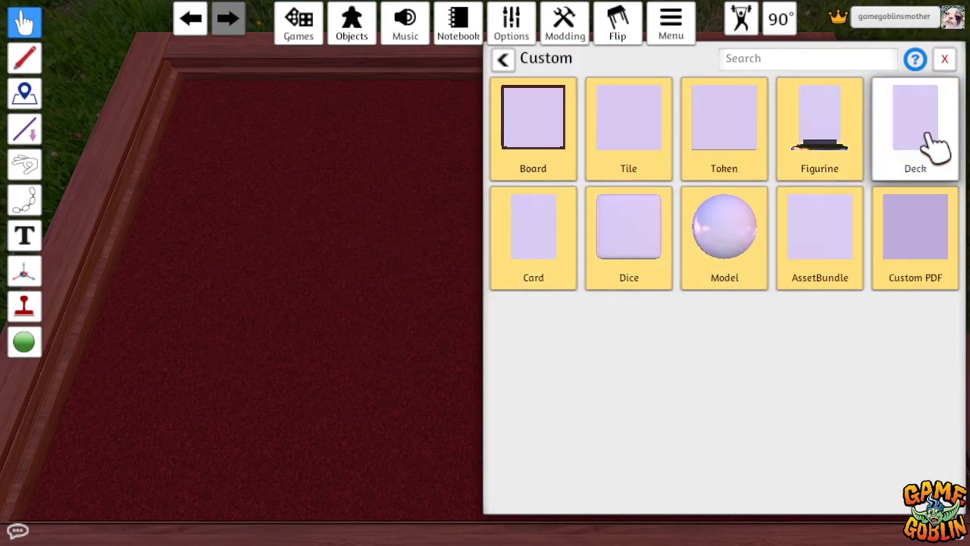
drag(921, 140, 363, 319)
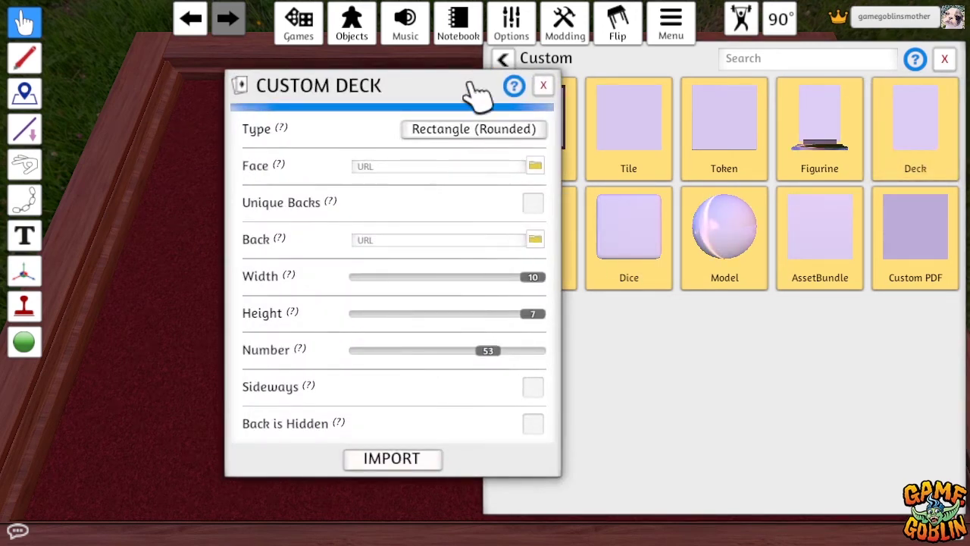
Set the custom deck's face image to TTS_Bazaar_5x4_19cards.png from Desktop\00_Examples, uploading it to the Steam Cloud.
click(536, 165)
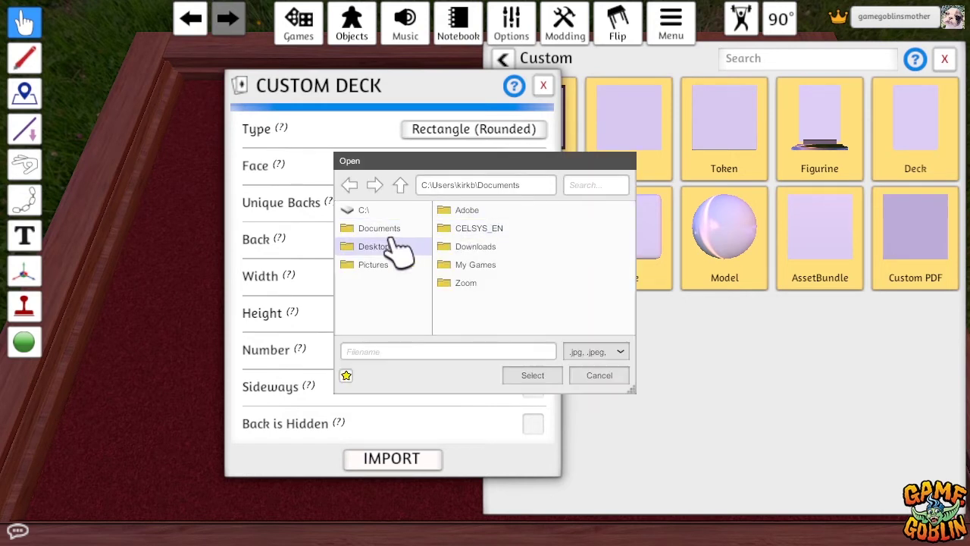
click(394, 249)
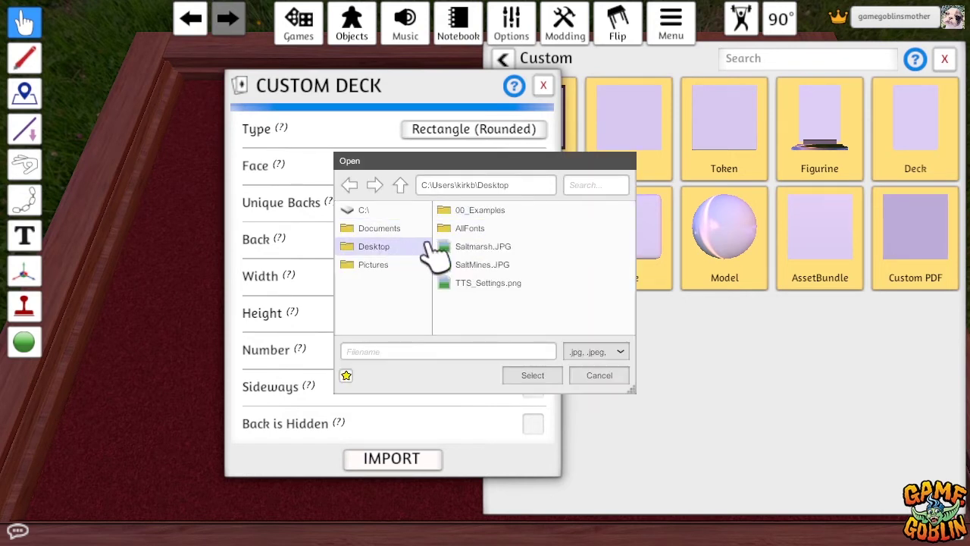
click(504, 215)
double_click(505, 215)
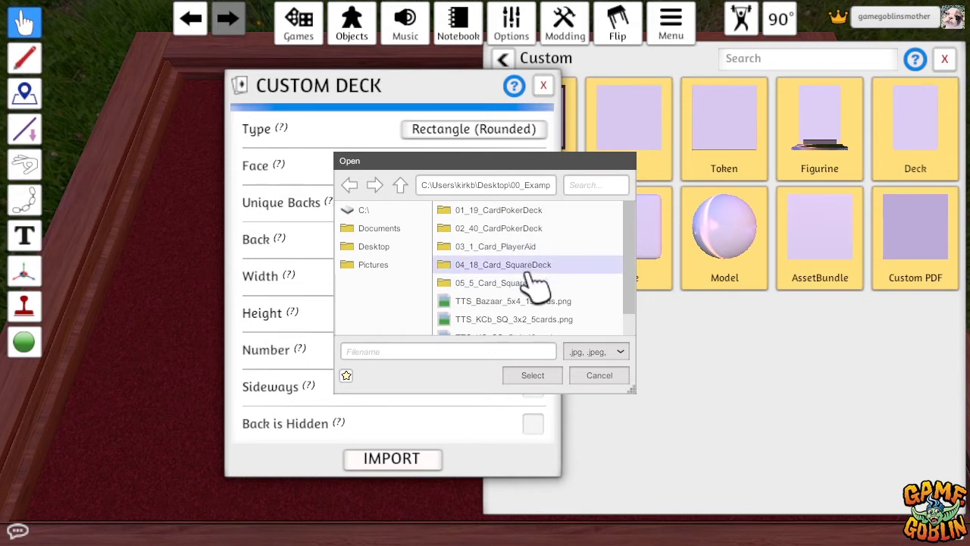
scroll(550, 311, down, 1)
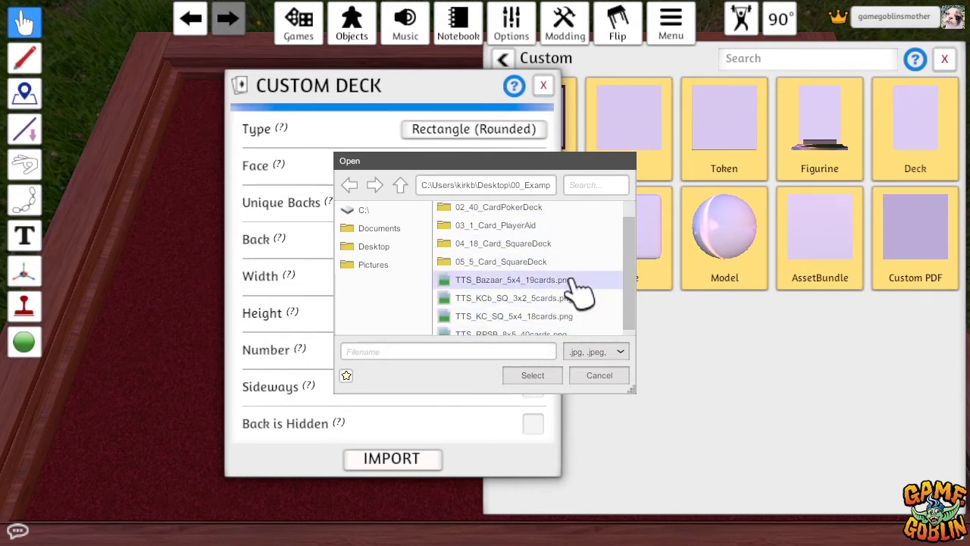
click(580, 288)
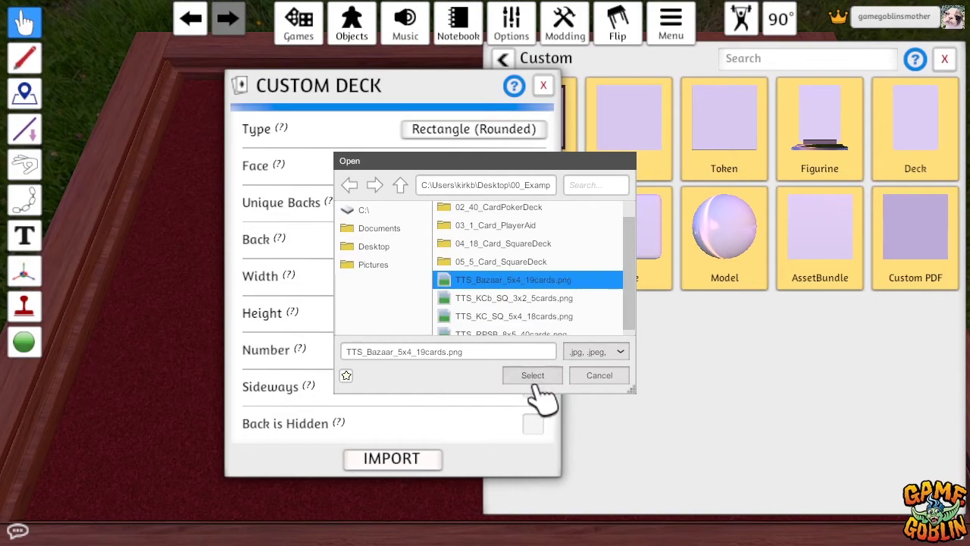
click(529, 375)
click(436, 293)
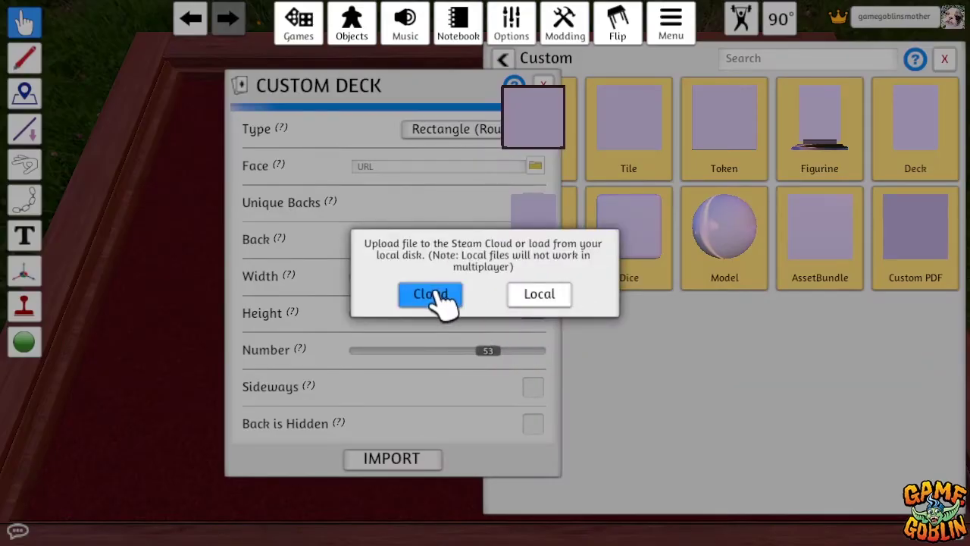
click(438, 309)
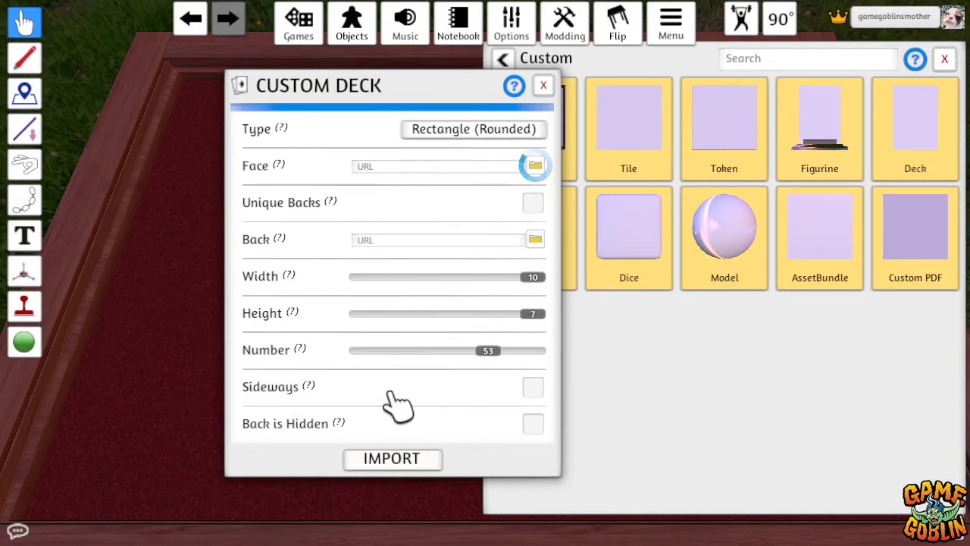
Set the custom deck's back image to GoblinBazaar_Back.png from the 01_19_CardPokerDeck folder, uploading it to the Steam Cloud.
mouse_move(329, 215)
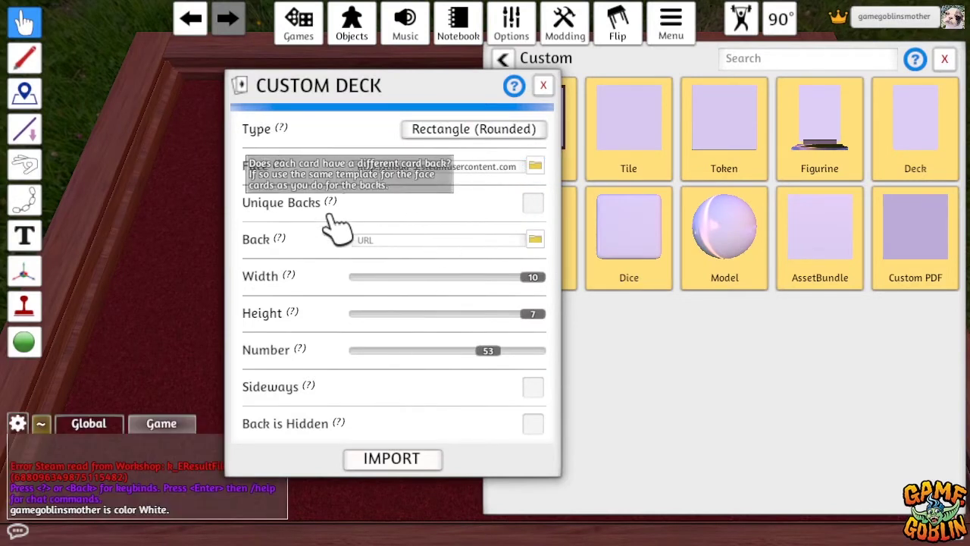
click(535, 240)
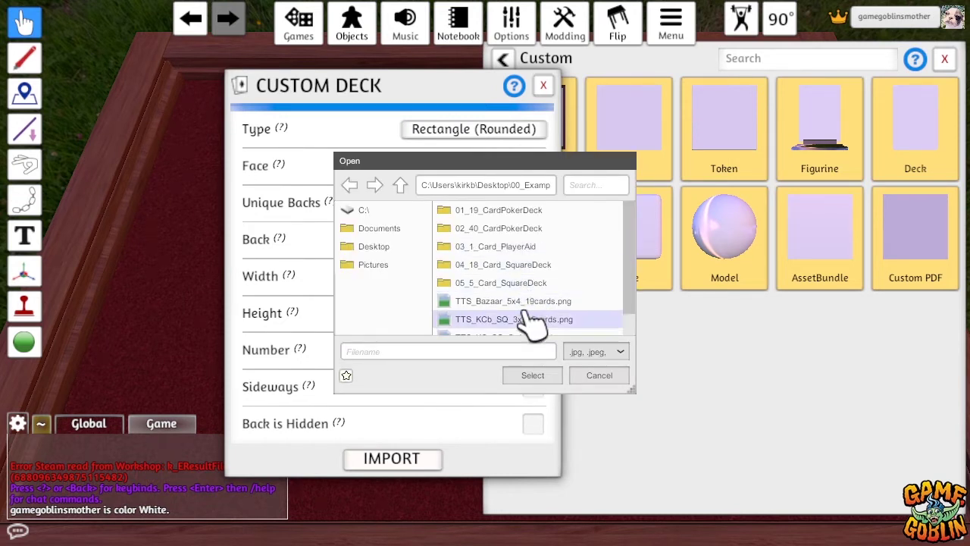
scroll(535, 323, down, 2)
scroll(541, 319, up, 2)
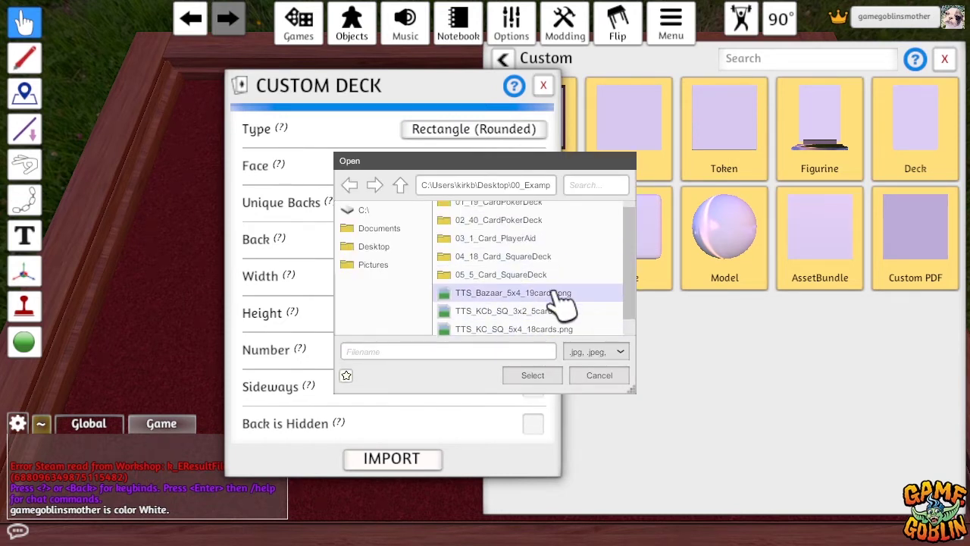
scroll(561, 298, up, 1)
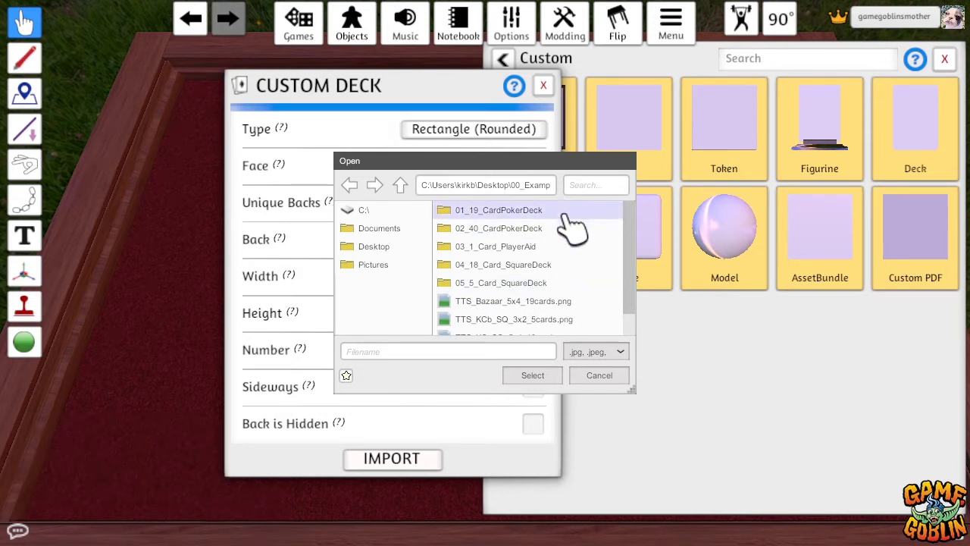
double_click(523, 217)
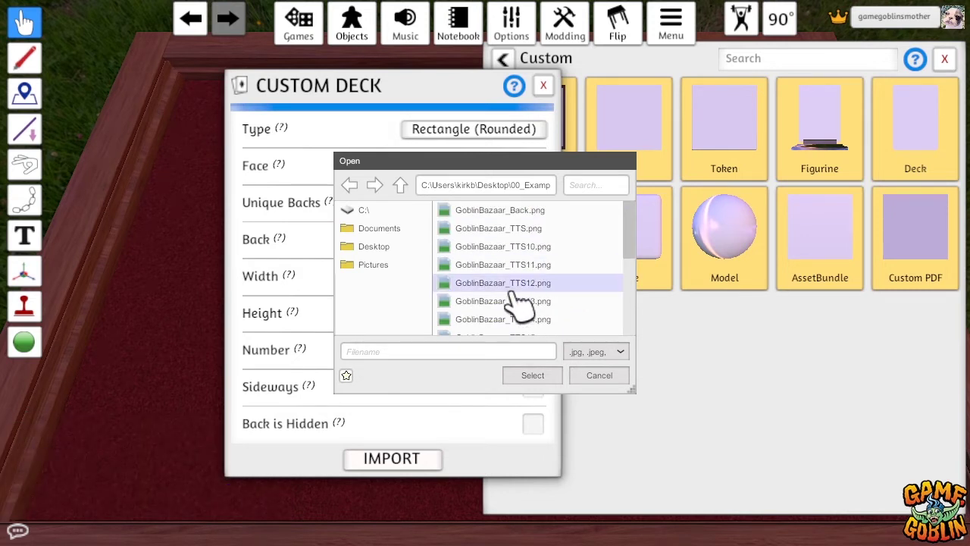
click(530, 213)
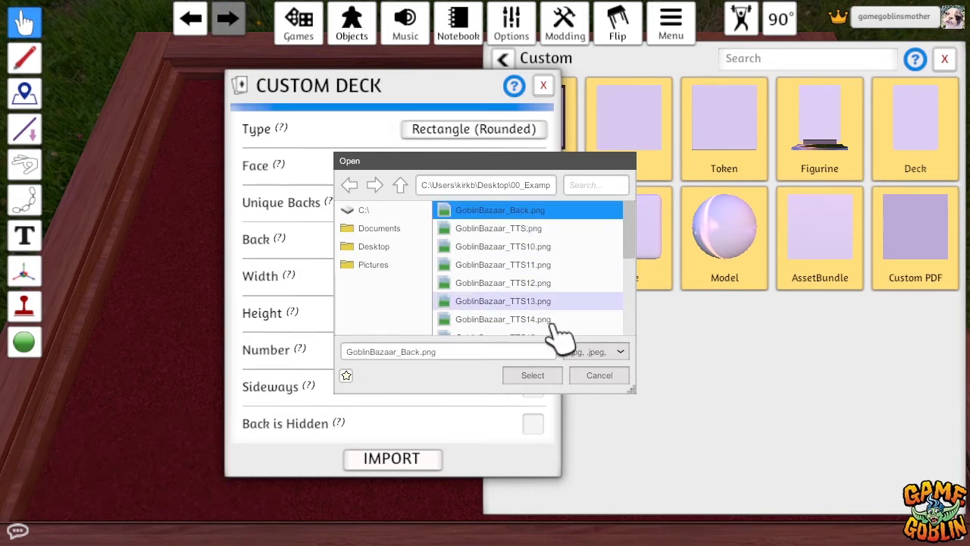
click(534, 377)
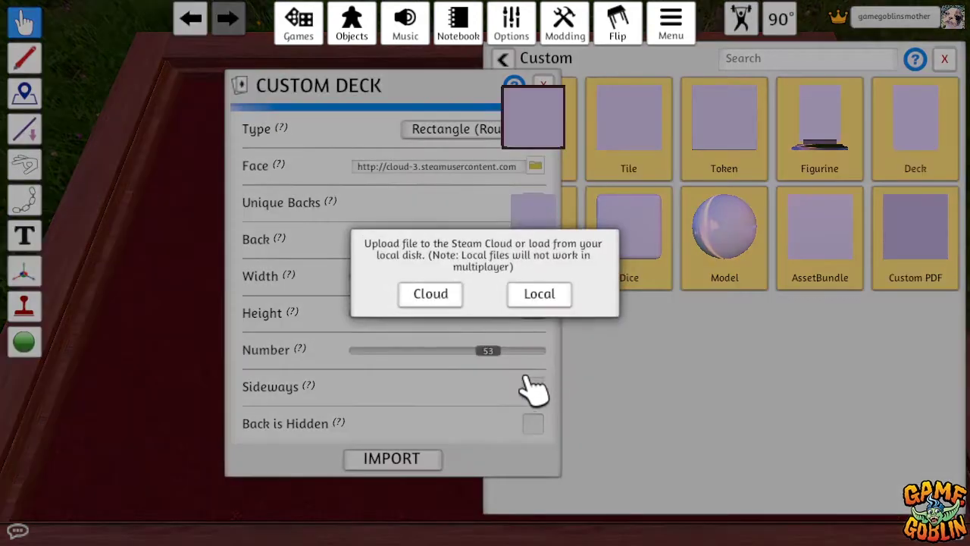
click(446, 298)
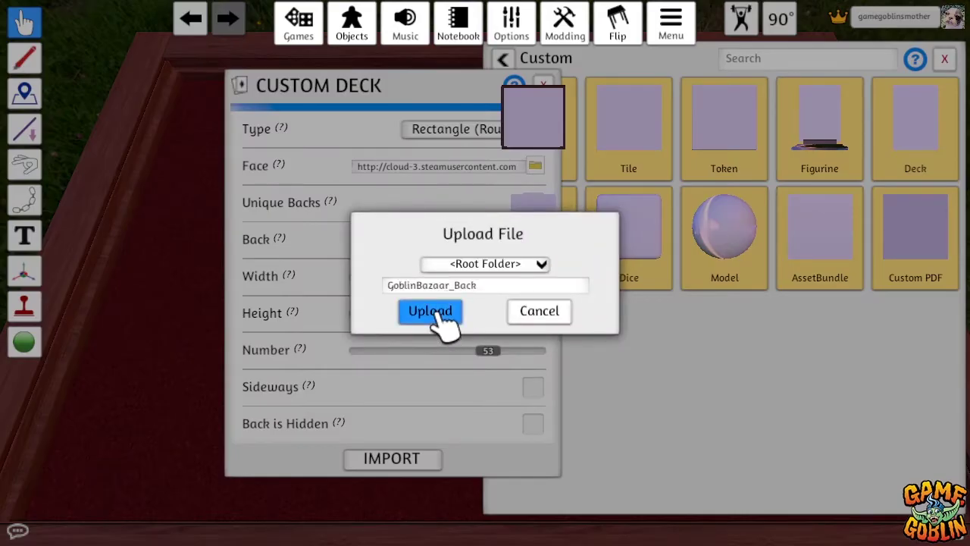
click(430, 311)
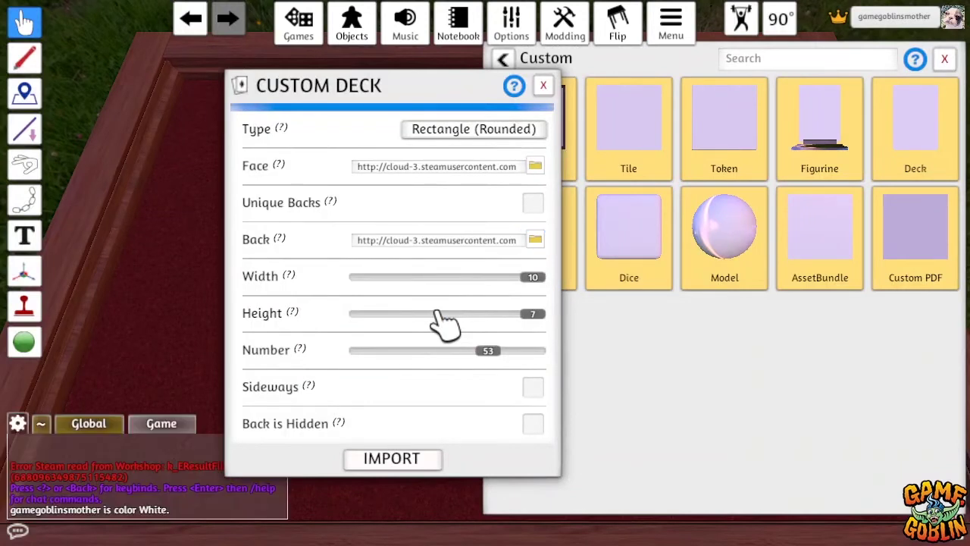
Set the custom deck's width to 5, height to 4 and number of cards to 19.
drag(447, 277, 413, 277)
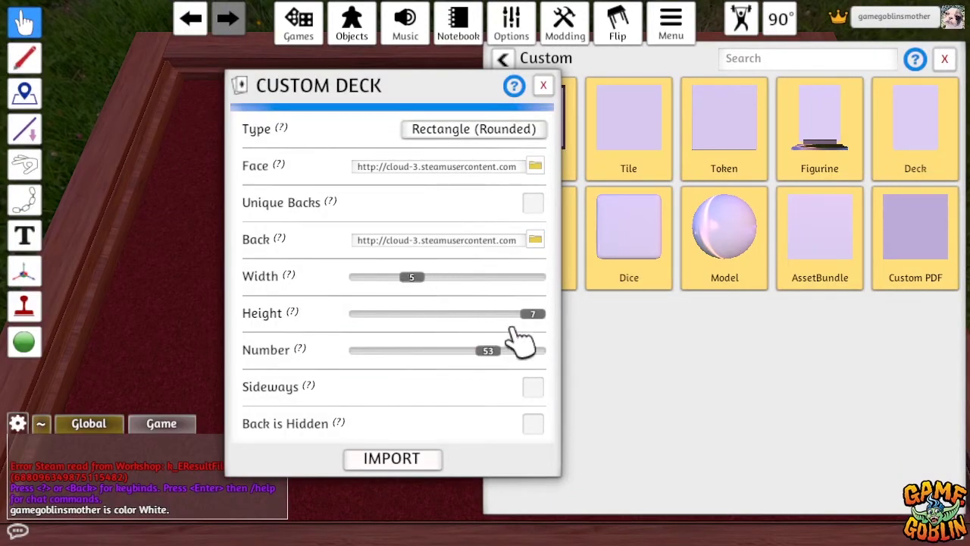
drag(535, 314, 400, 315)
drag(493, 350, 407, 373)
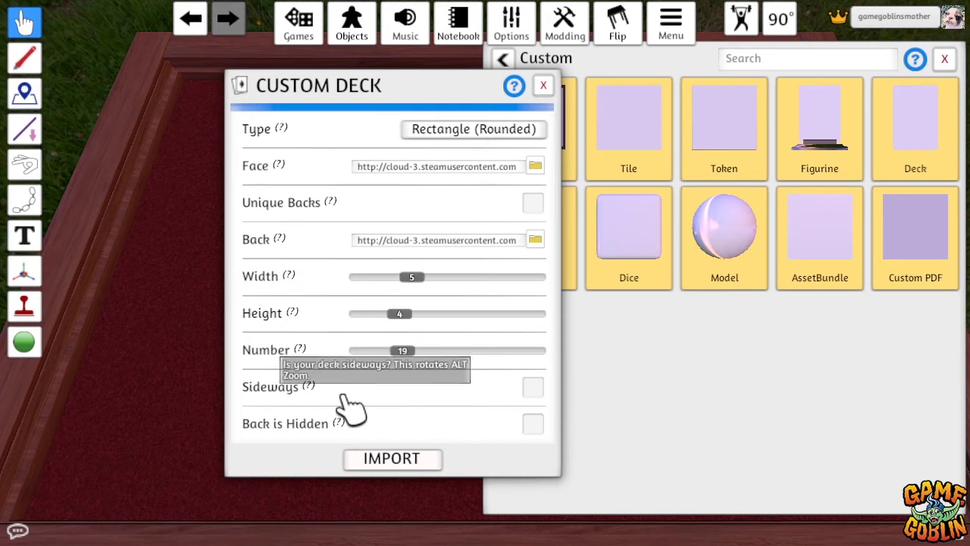
Enable Back is Hidden and import the Bazaar deck onto the table, closing the component library.
mouse_move(298, 431)
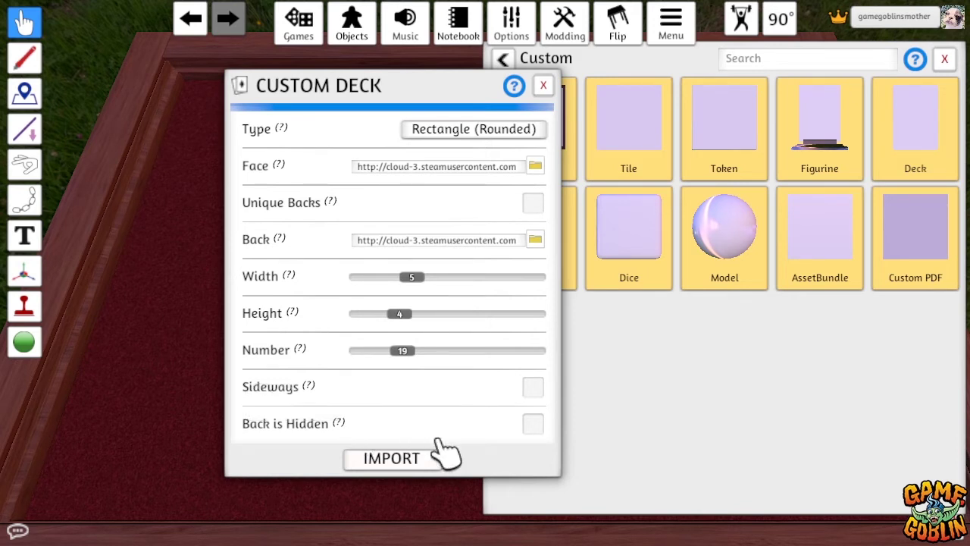
click(534, 426)
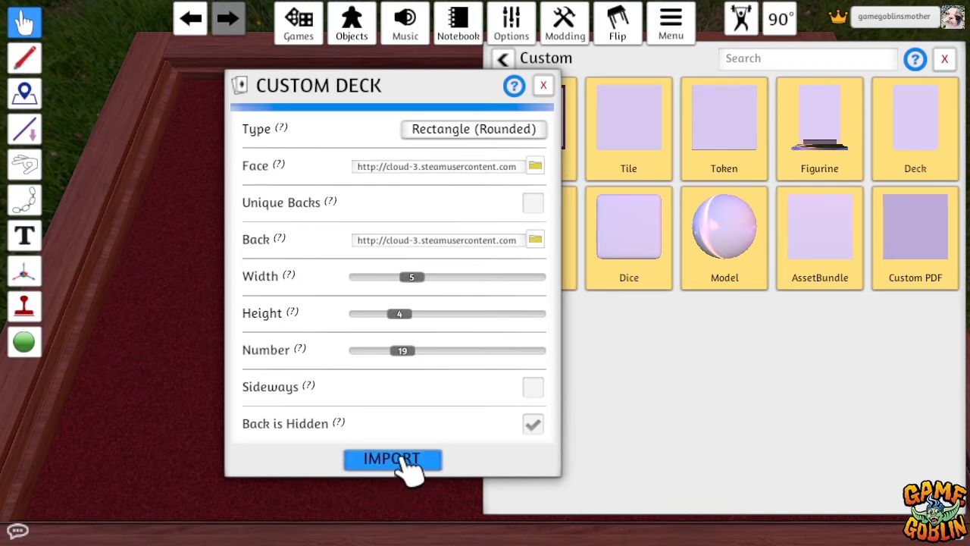
click(392, 460)
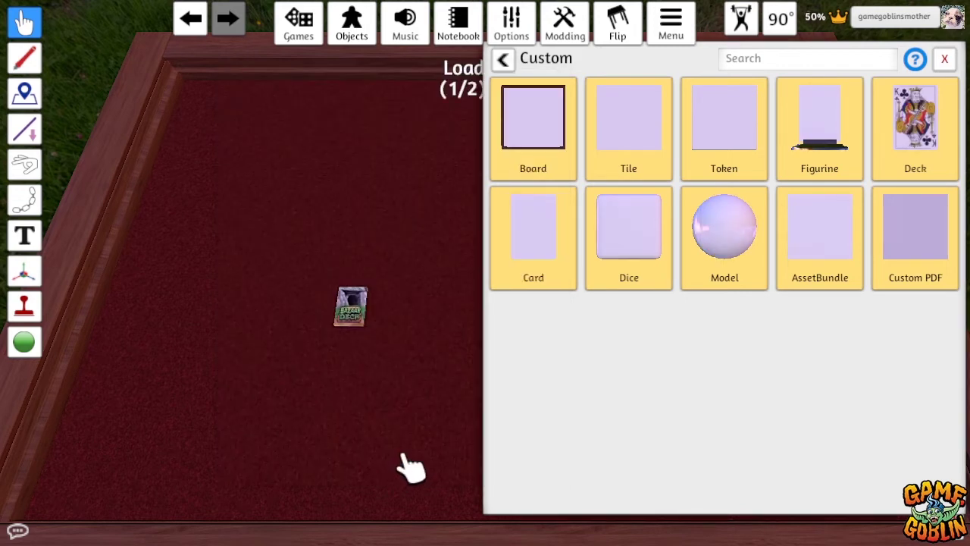
click(944, 58)
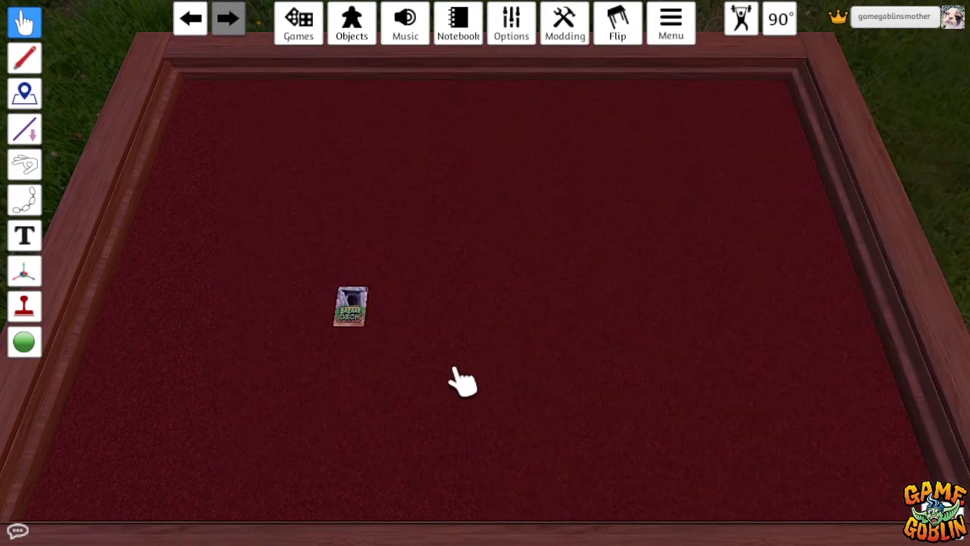
Search the contents of the Bazaar deck and inspect several of its card faces enlarged.
scroll(371, 387, up, 5)
drag(310, 326, 314, 327)
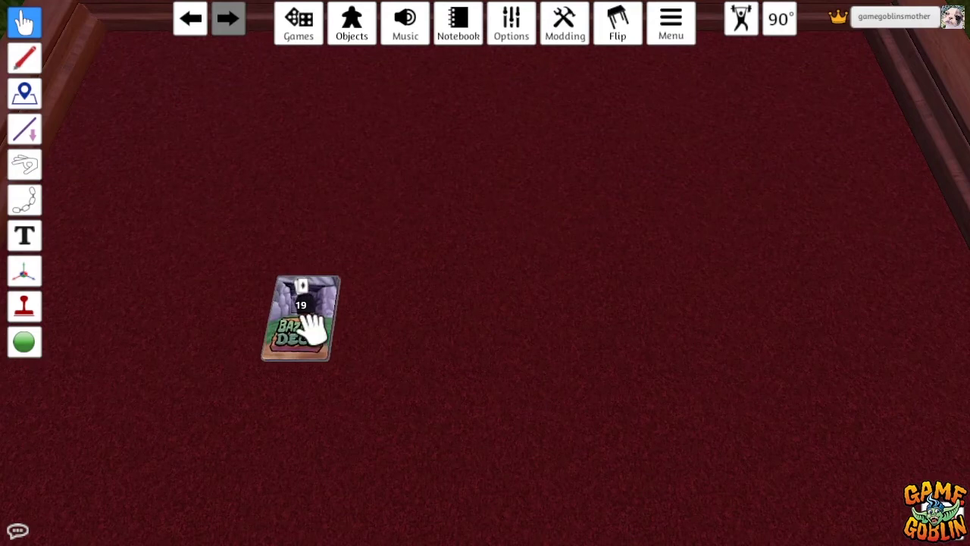
right_click(314, 328)
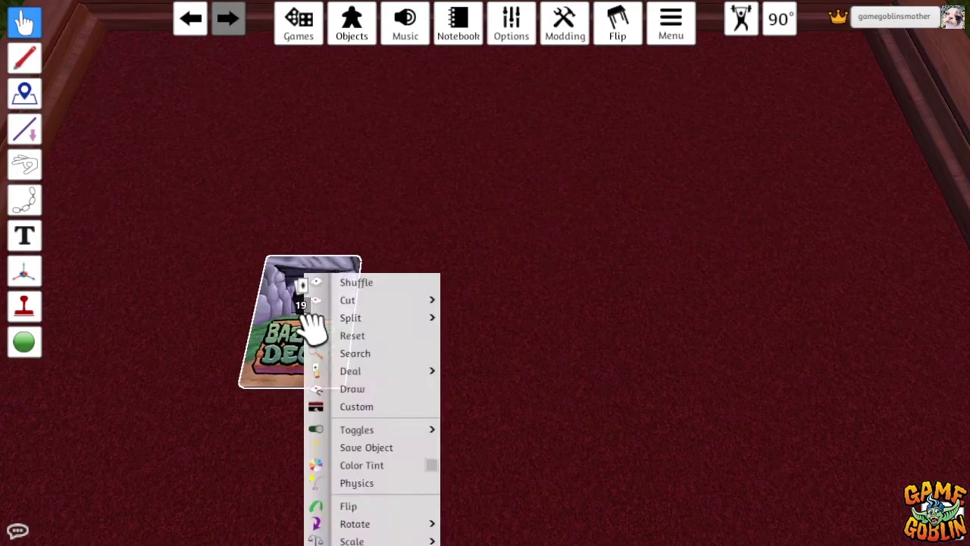
click(375, 355)
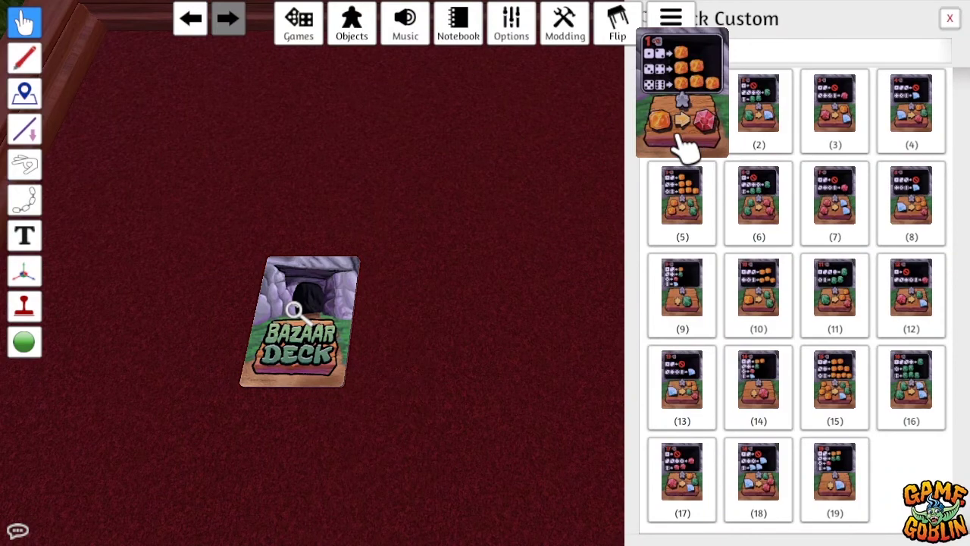
key(alt)
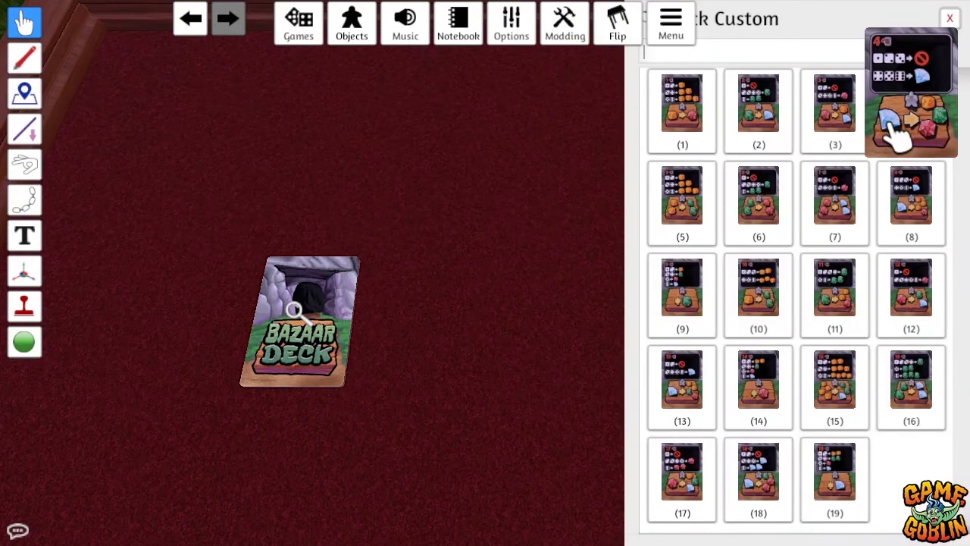
key(alt)
key(alt)
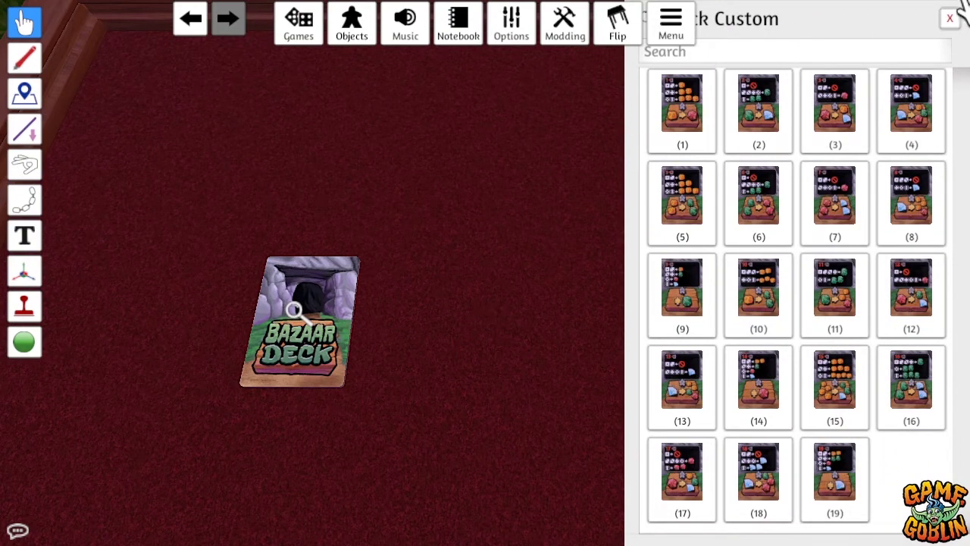
click(952, 18)
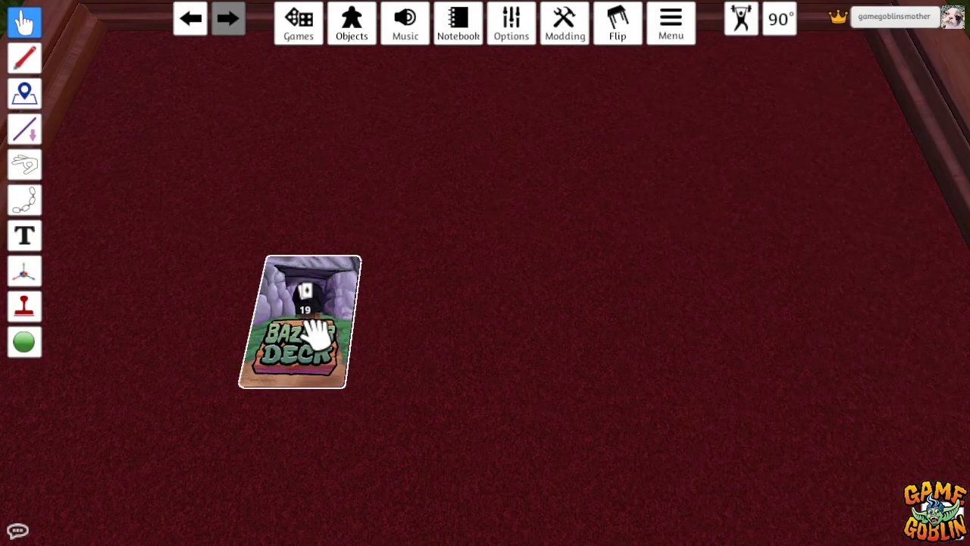
Flip the Bazaar deck to check its faces, turn it face down again and move it to the table's far left corner.
drag(315, 336, 523, 311)
key(f)
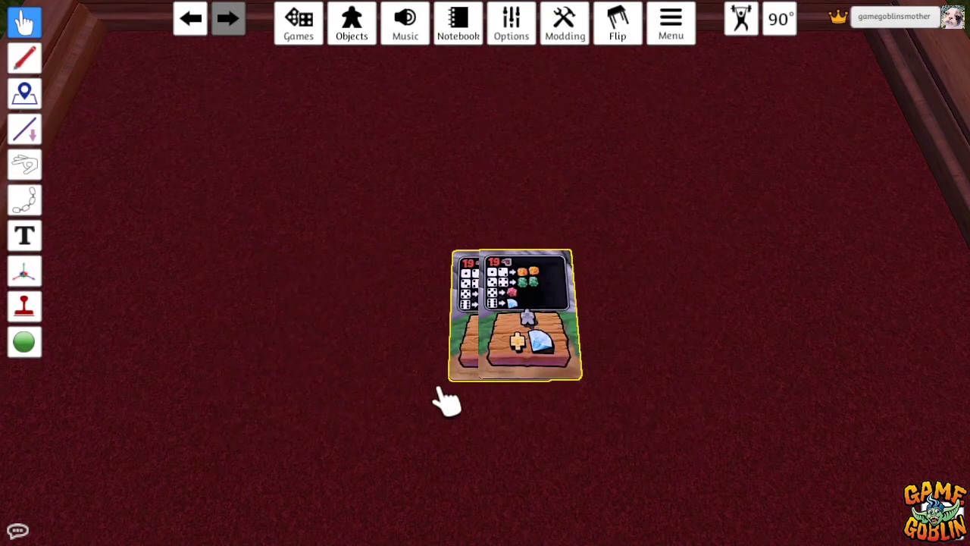
key(f)
scroll(567, 347, down, 5)
drag(505, 296, 336, 184)
Place another custom Deck component near the middle of the table.
click(352, 23)
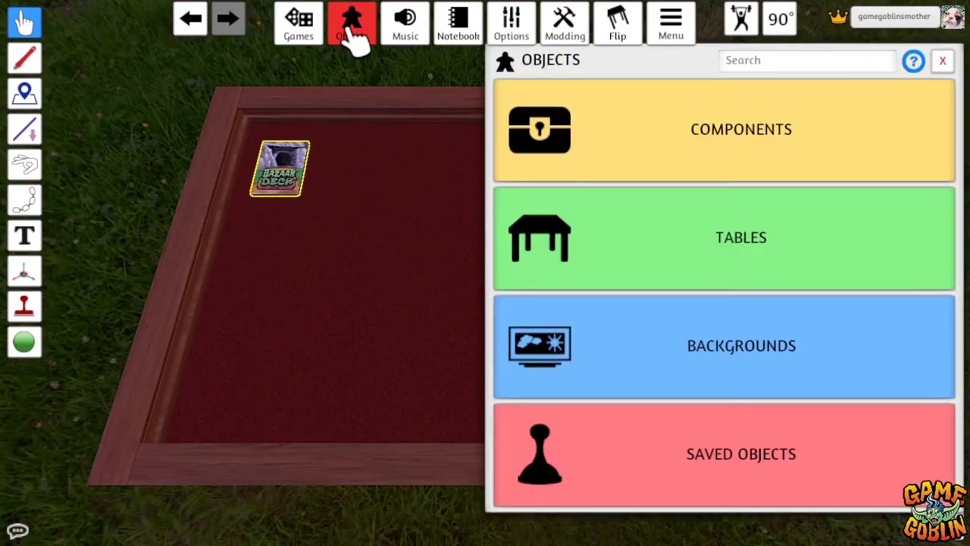
click(770, 144)
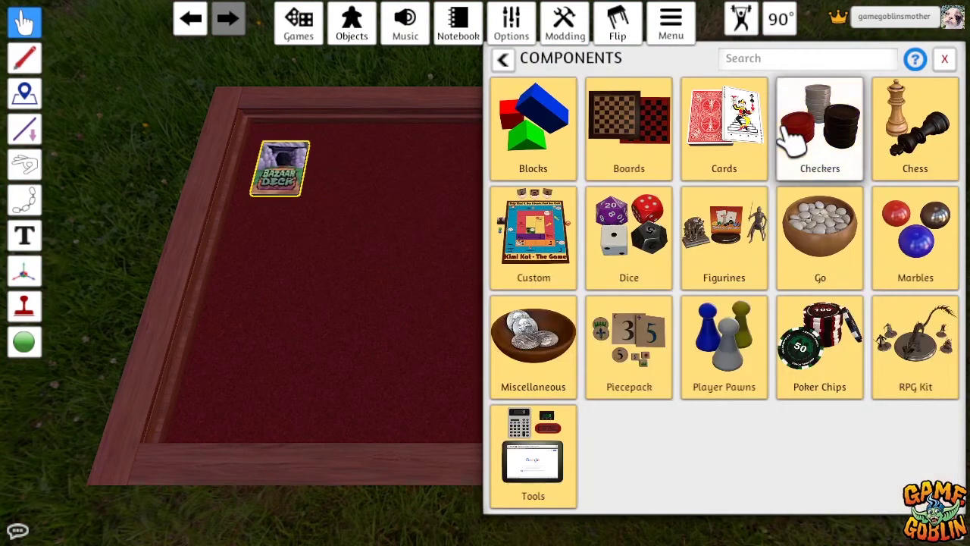
click(539, 250)
drag(938, 126, 422, 305)
Set the new deck's face image to the exported 40-card sheet from 00_Examples, uploading it to the Steam Cloud.
click(536, 166)
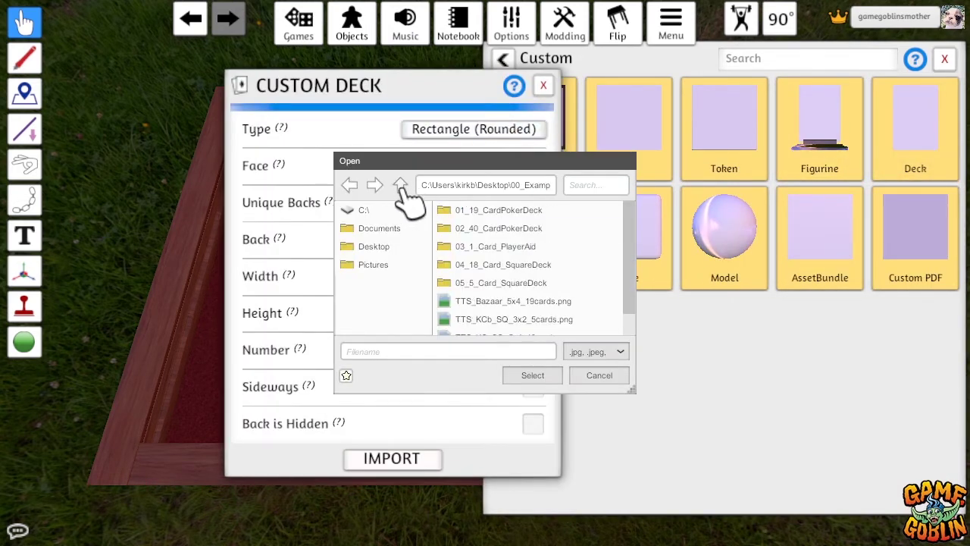
scroll(531, 303, down, 2)
click(540, 326)
click(533, 376)
click(438, 297)
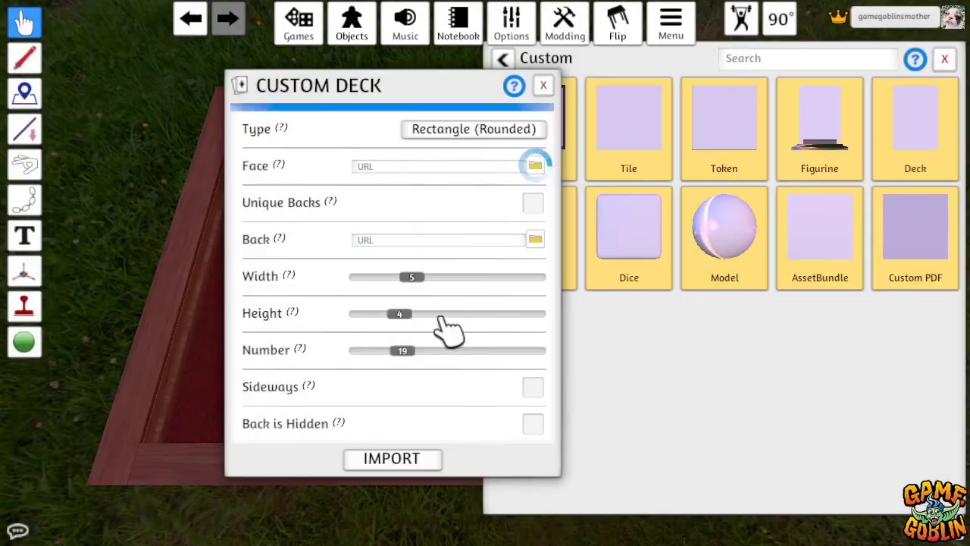
Set the new deck's back image to gfx_CardBack_Purple, uploading it to the Steam Cloud.
click(535, 239)
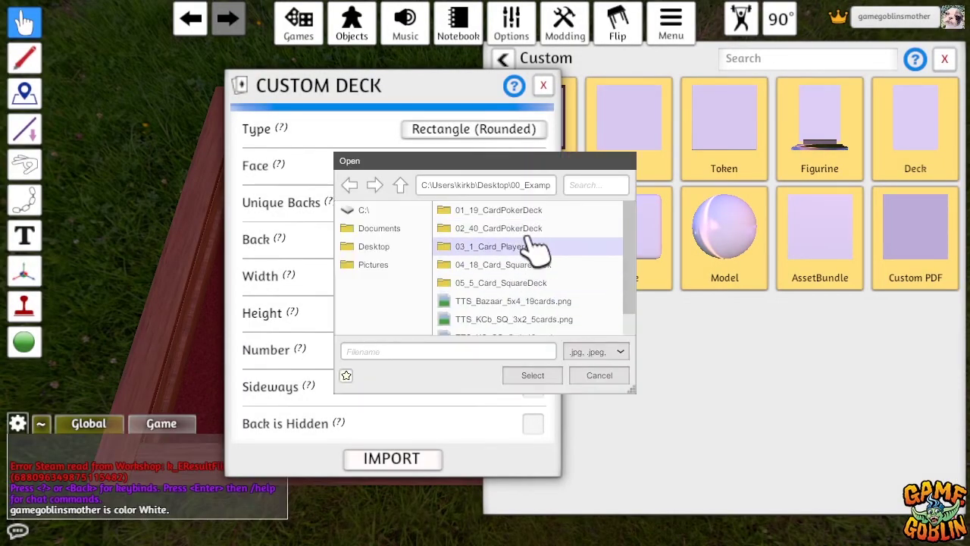
double_click(523, 249)
click(535, 211)
click(533, 375)
click(440, 295)
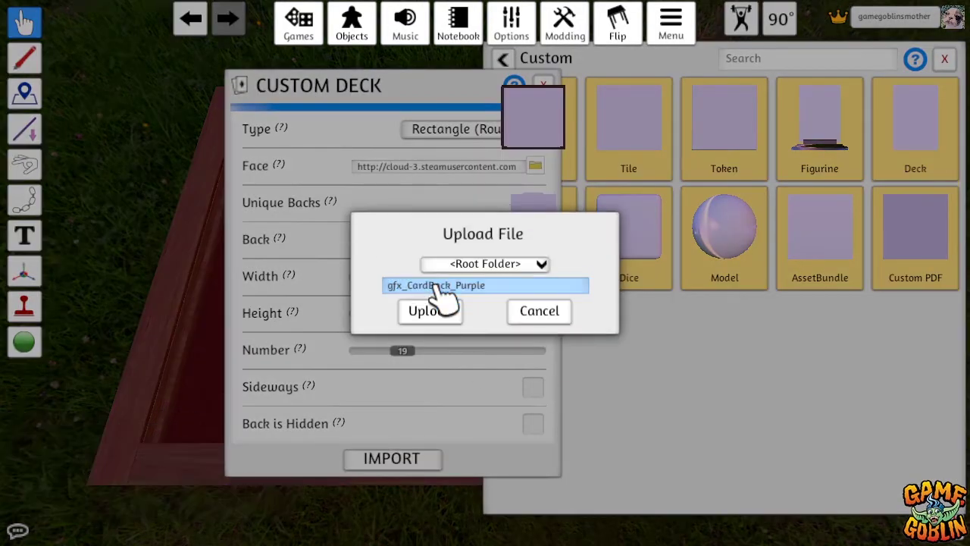
click(429, 310)
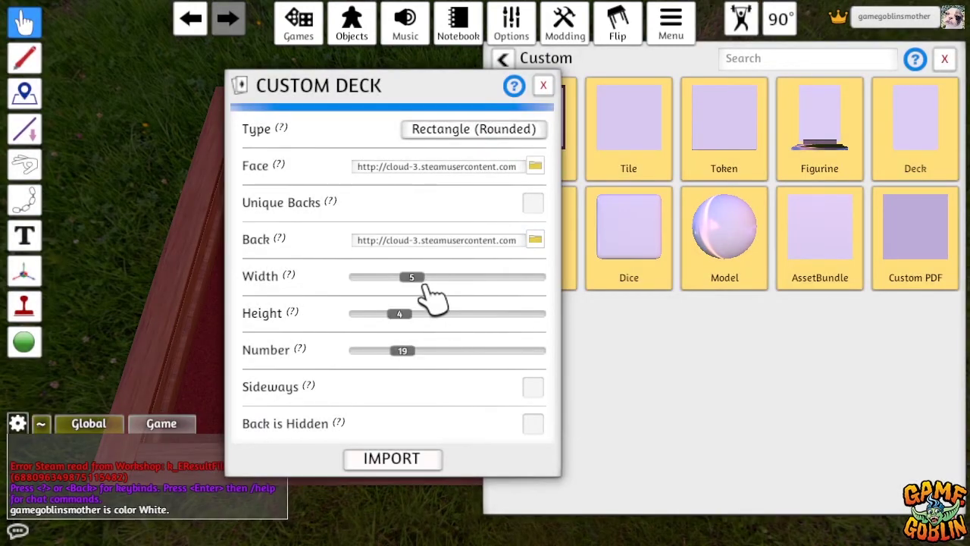
Set the new deck's width to 8, height to 5 and number of cards to 40.
drag(413, 278, 431, 280)
drag(471, 279, 486, 278)
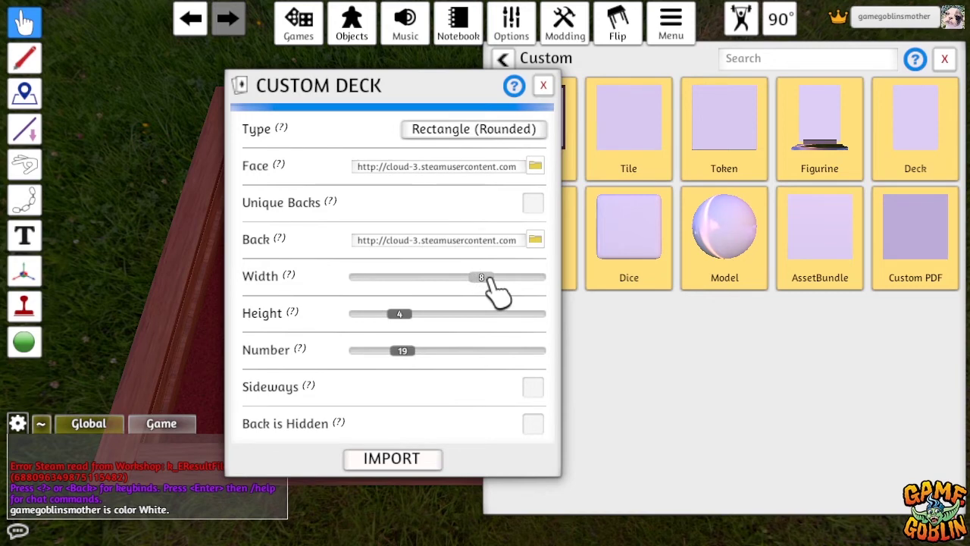
drag(400, 315, 458, 317)
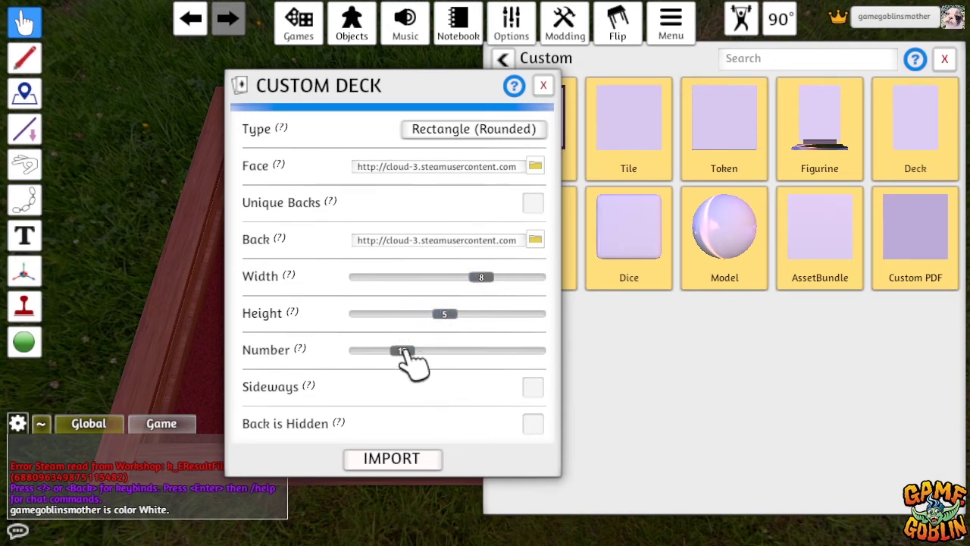
drag(402, 350, 497, 370)
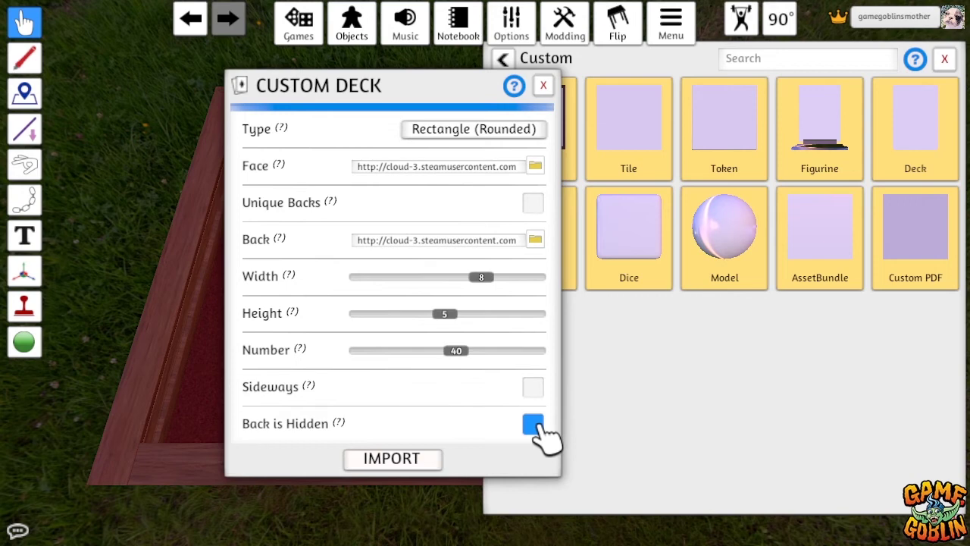
Import the 40-card deck and place it face down beside the Bazaar deck.
click(392, 458)
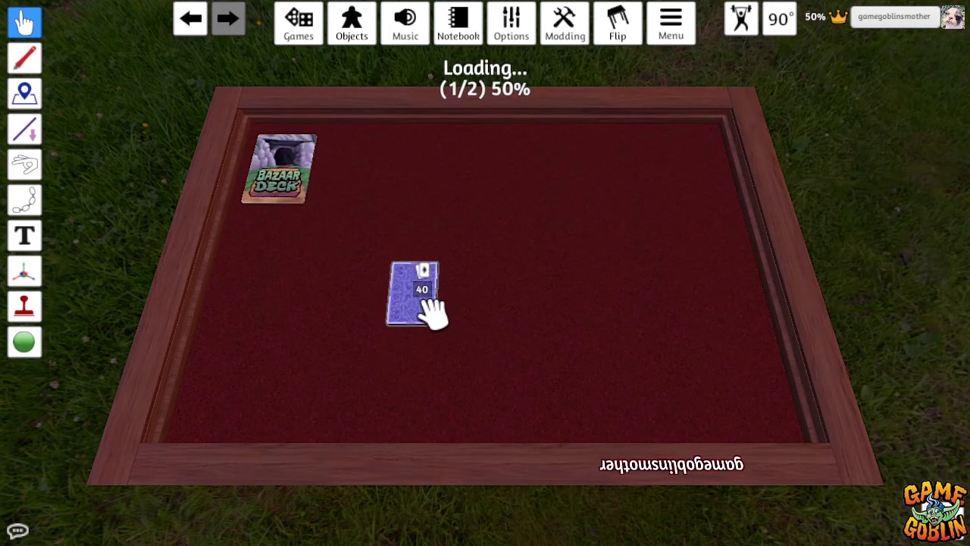
scroll(429, 303, up, 3)
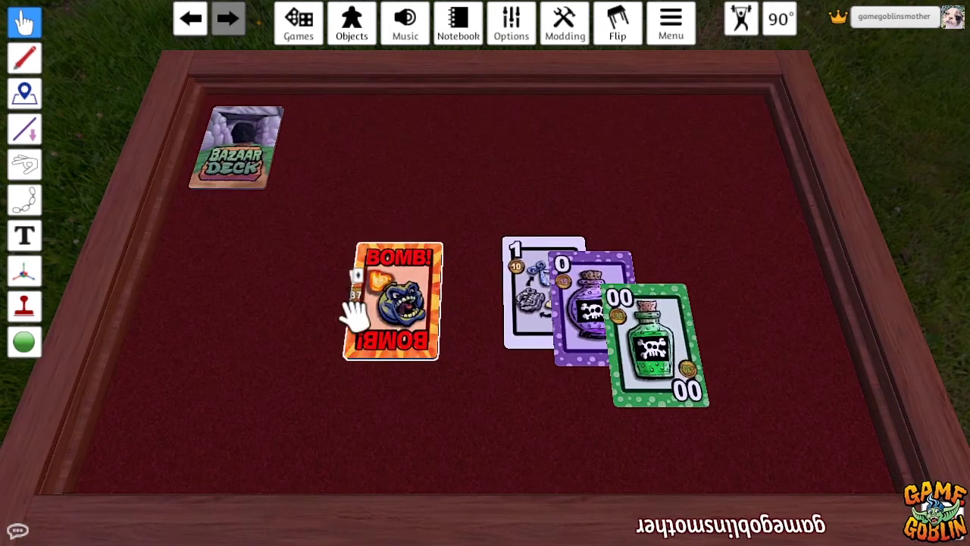
drag(350, 311, 326, 156)
Place a new custom card from the custom components on the table.
click(356, 34)
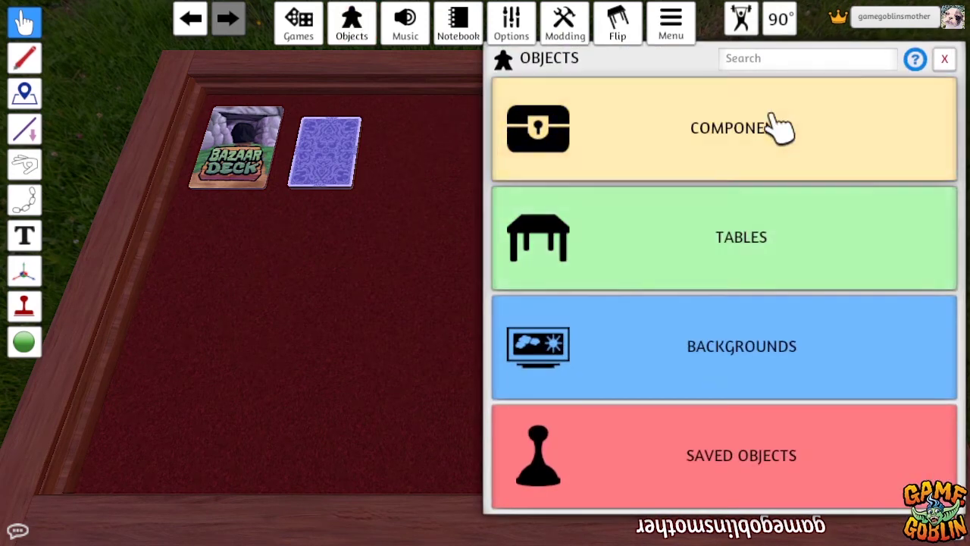
click(774, 144)
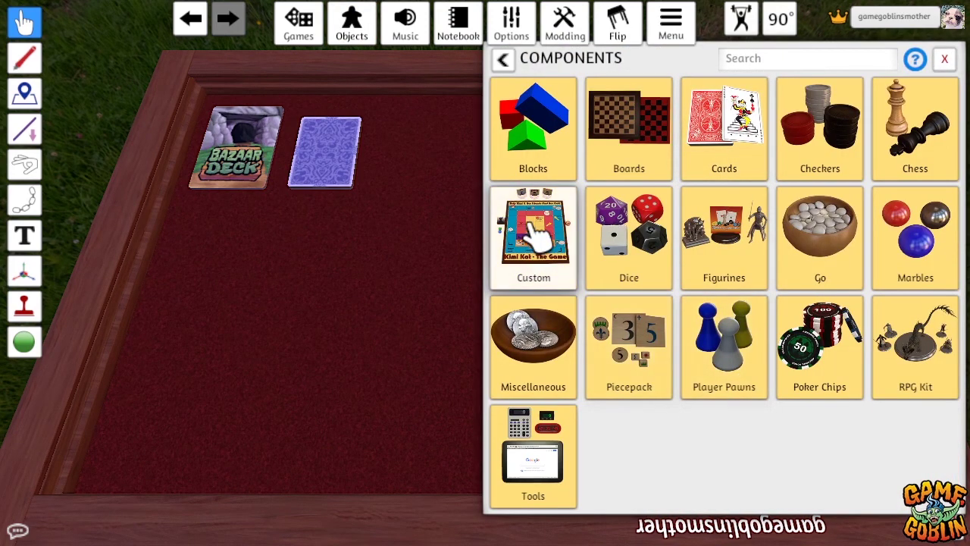
click(528, 254)
drag(548, 238, 301, 339)
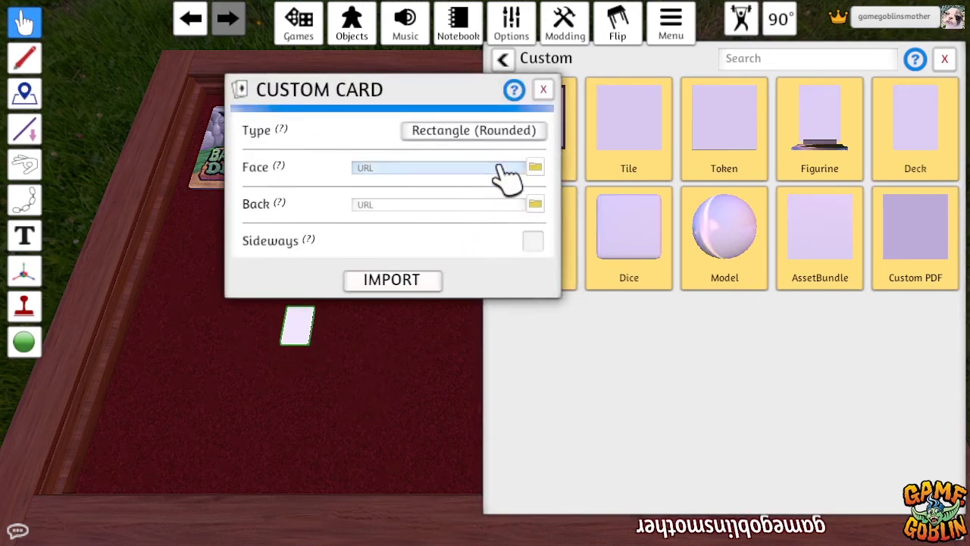
Set the card's face image to GoblinBazaar_TTS77.png from 03_1_Card_PlayerAid, uploading it to the Steam Cloud.
click(535, 168)
scroll(526, 251, up, 5)
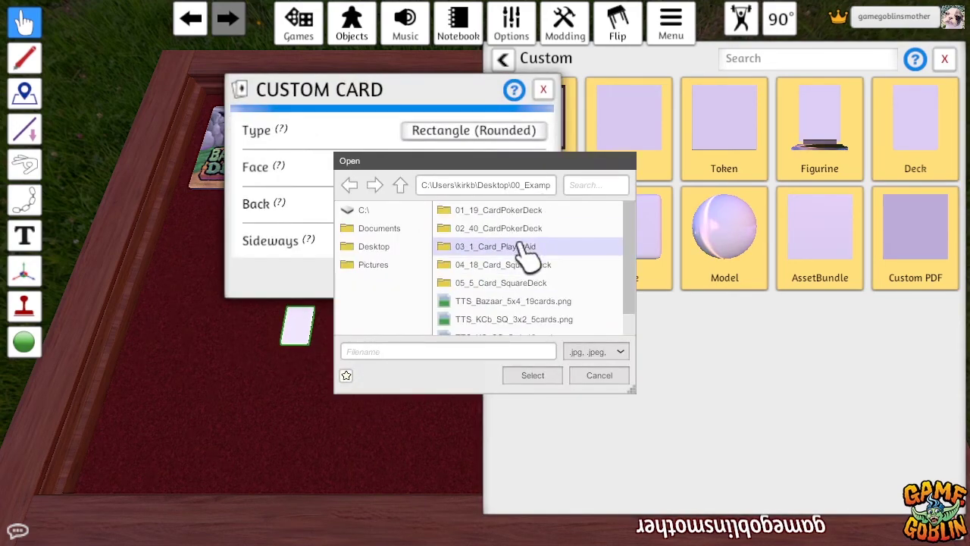
double_click(527, 251)
click(526, 213)
click(533, 375)
click(427, 310)
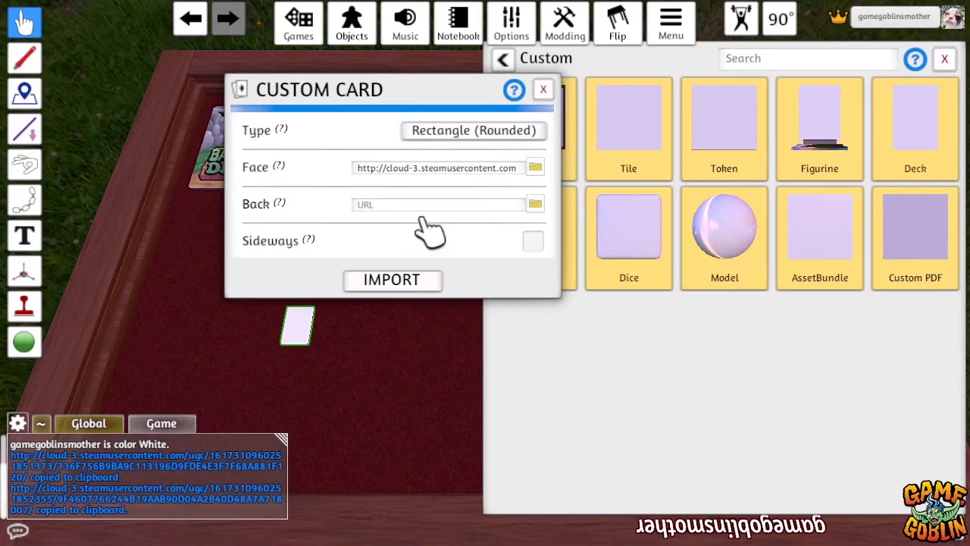
Set the card's back image to GoblinBazaar_TTS78.png, uploading it to the Steam Cloud, and import the card.
click(535, 203)
click(496, 228)
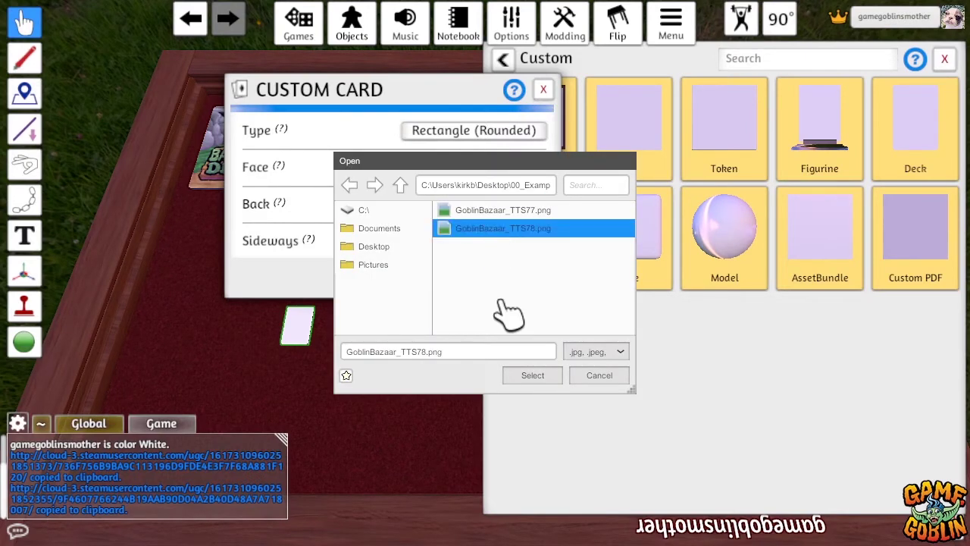
click(534, 375)
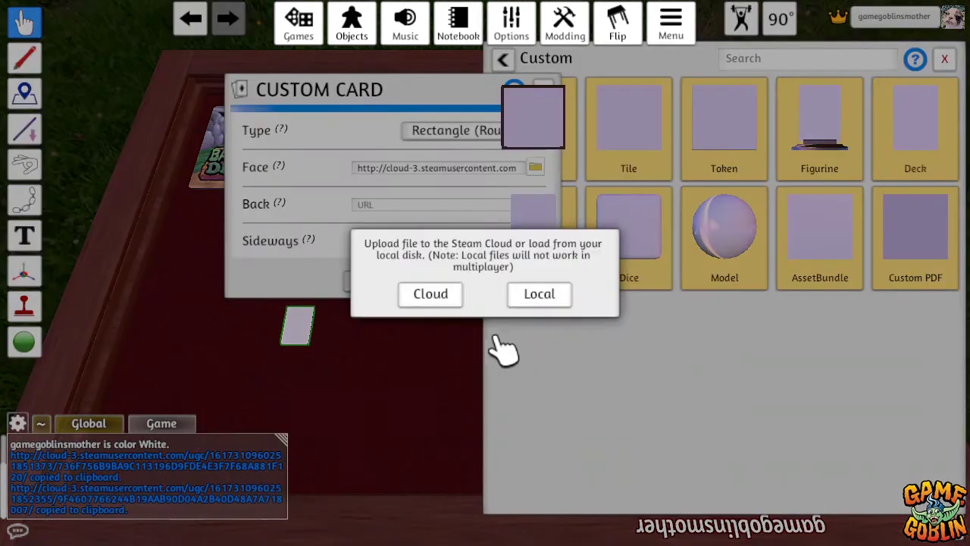
click(438, 295)
click(430, 311)
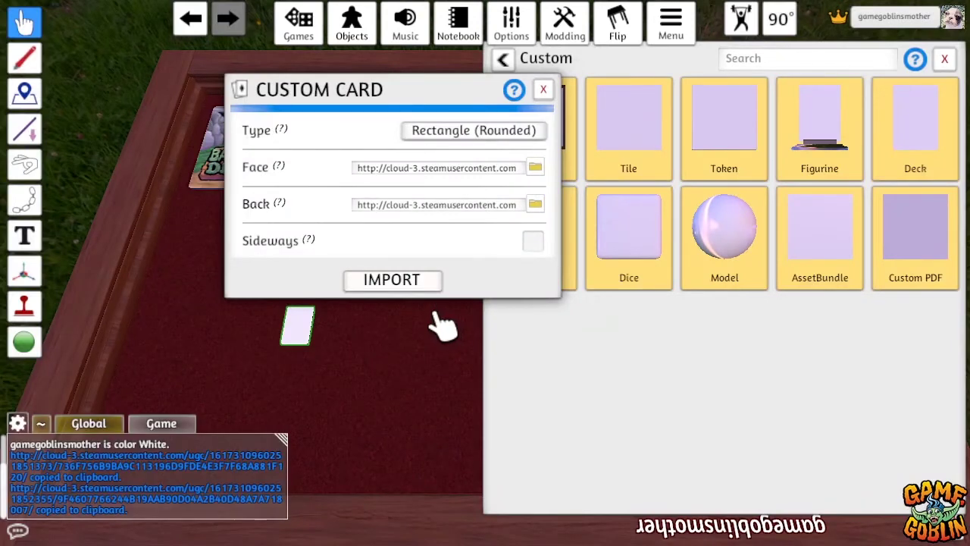
click(415, 283)
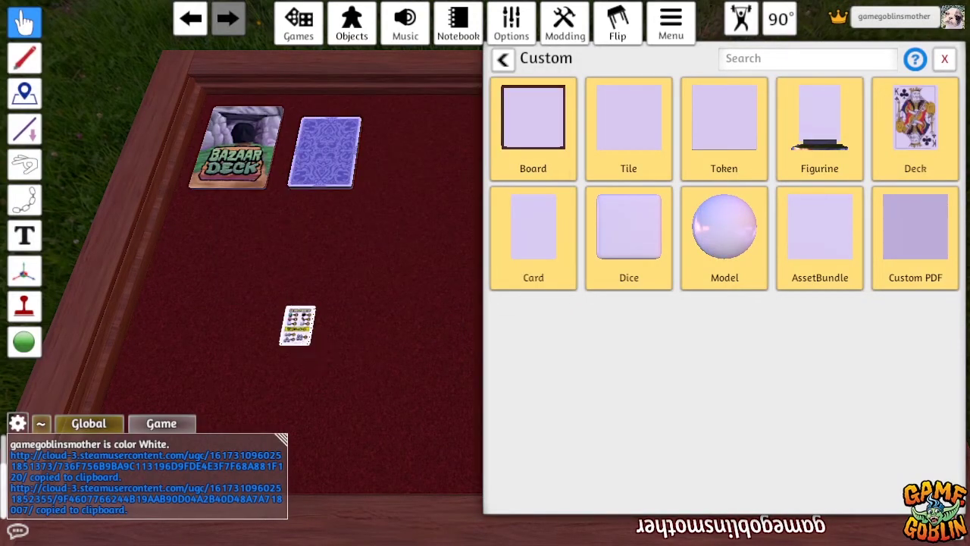
click(944, 59)
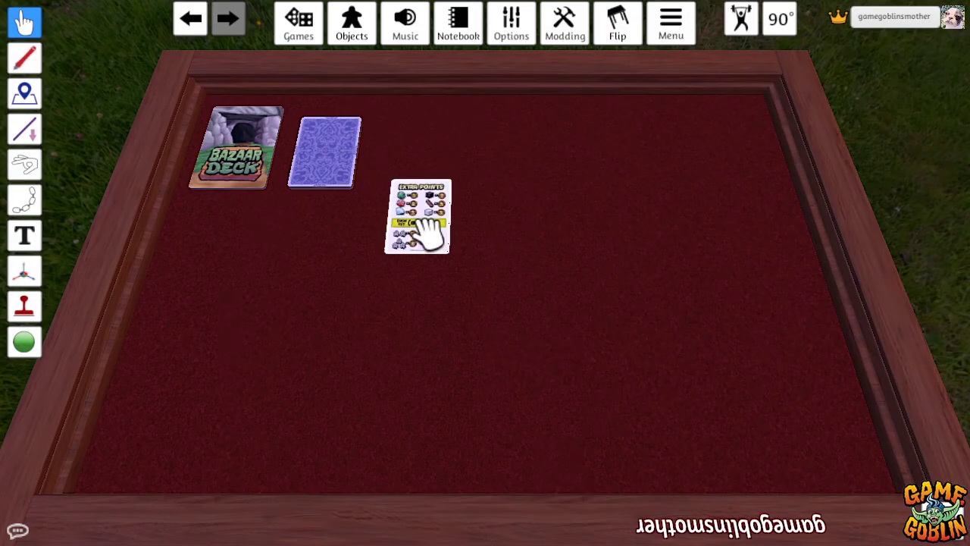
Make three copies of the Extra Points card and group all four into one stack beside the purple-backed deck.
key(ctrl+c)
key(ctrl+v)
key(ctrl+v)
key(ctrl+v)
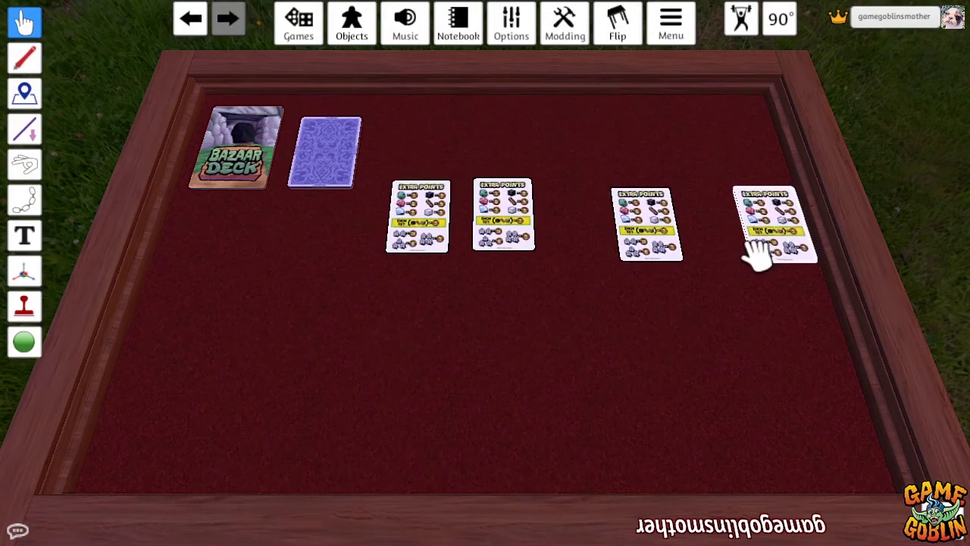
drag(375, 285, 812, 192)
key(g)
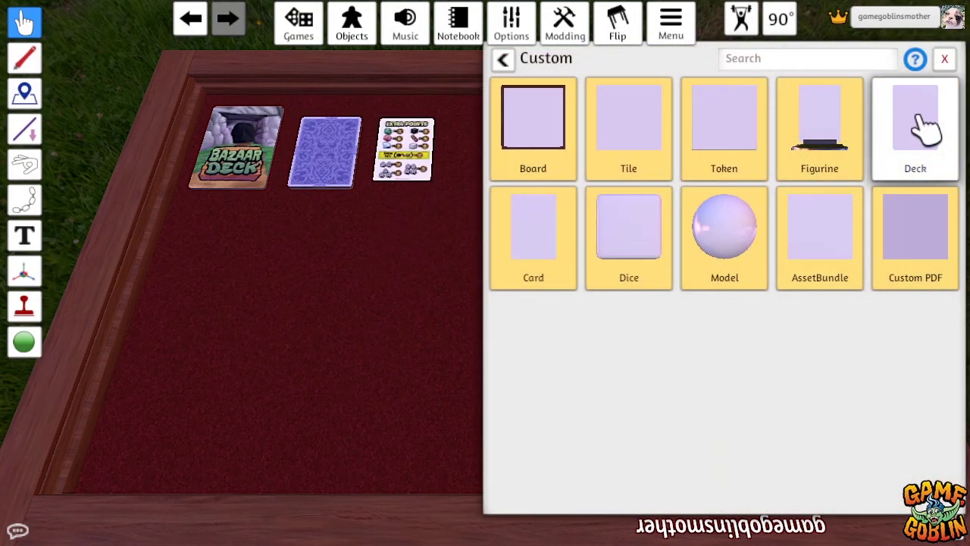
Place a new custom deck on the table with the type Rectangle (Rounded).
drag(921, 129, 338, 318)
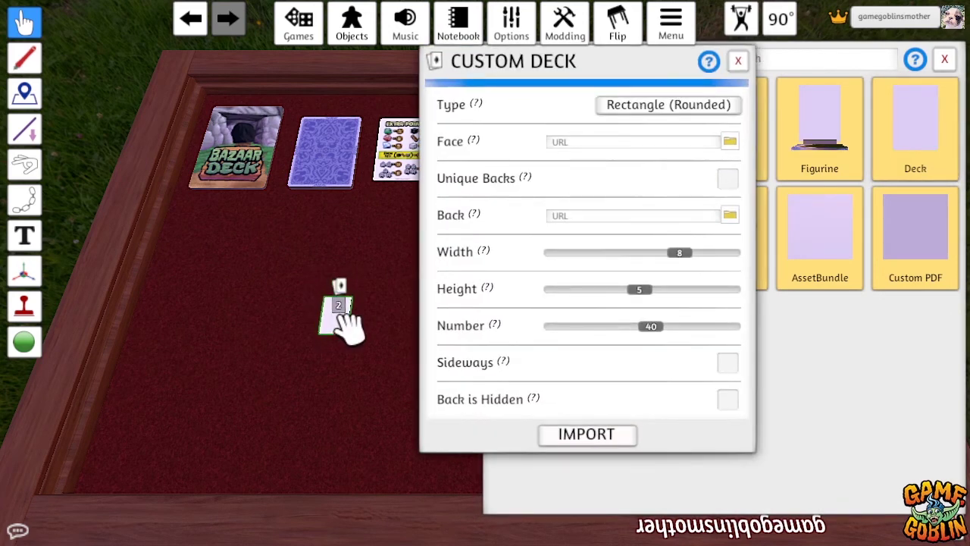
click(729, 106)
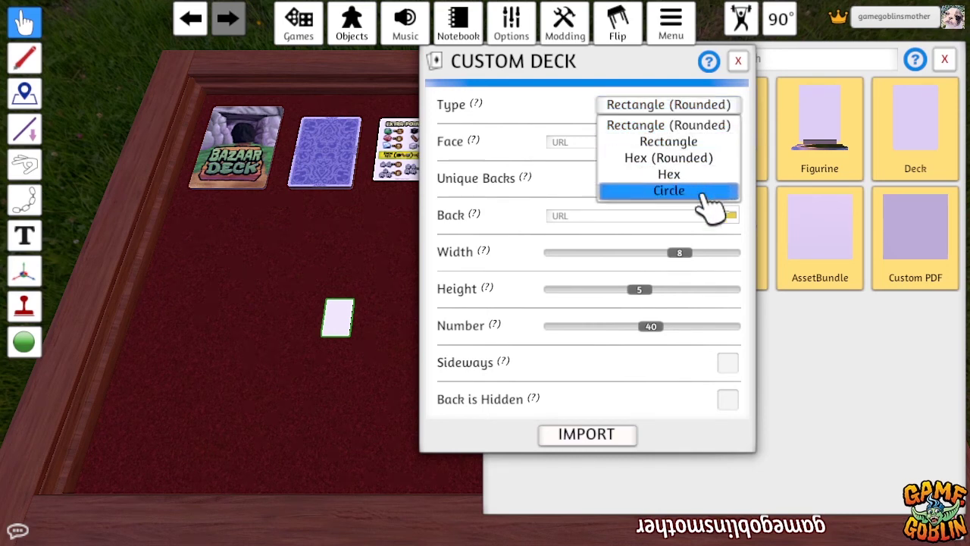
click(718, 129)
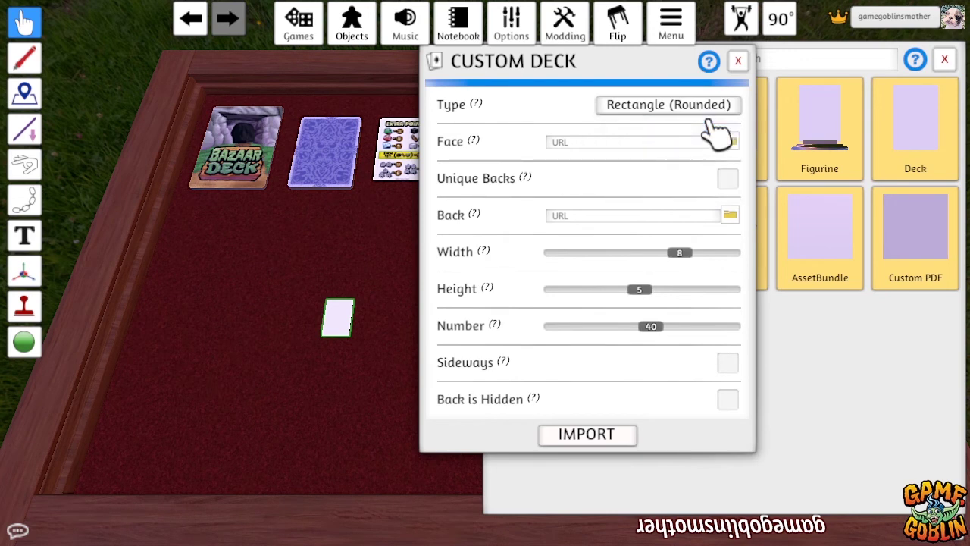
Set the new deck's face image to TTS_KC_SQ_5x4_18cards.png from the examples folder, uploading it to the Steam Cloud.
click(730, 141)
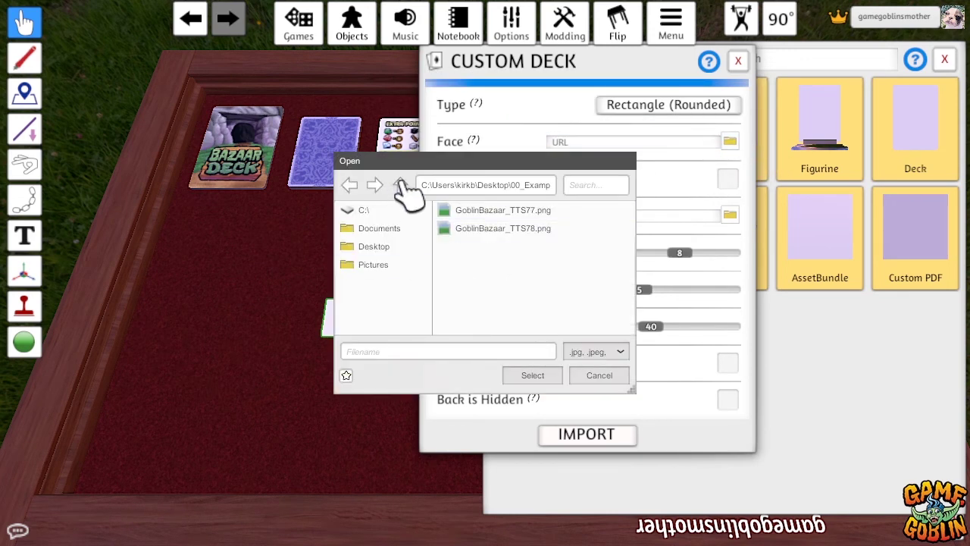
click(531, 308)
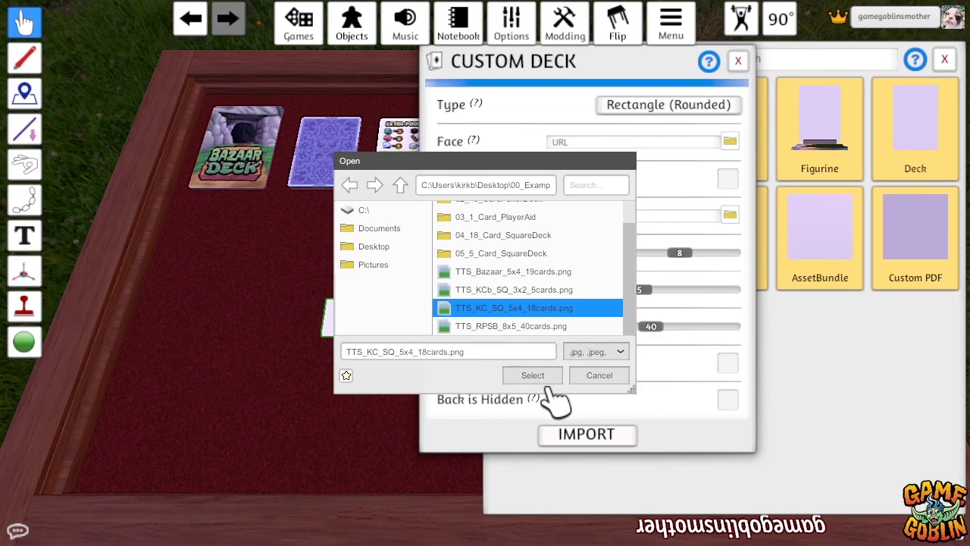
click(533, 376)
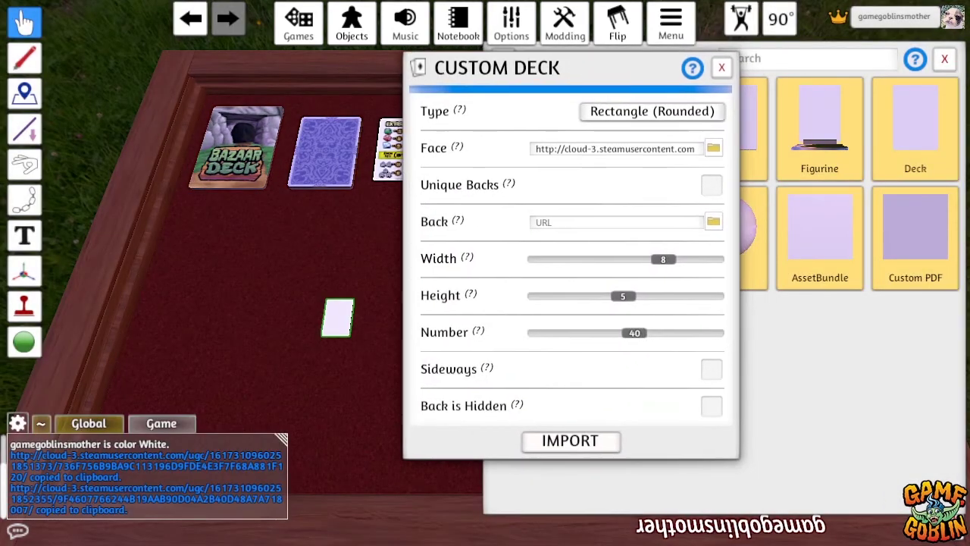
Set the new deck's back image to the blue Deck A card back, uploading it to the Steam Cloud.
click(713, 221)
scroll(540, 266, down, 5)
click(500, 325)
click(533, 375)
click(432, 295)
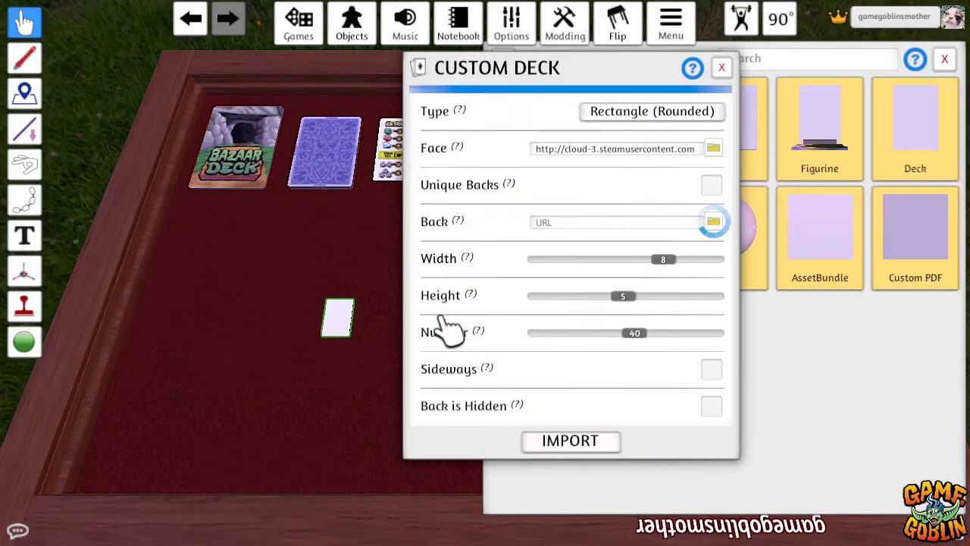
Import the deck with width 5, height 4, number 18 and Back is Hidden enabled.
drag(664, 259, 584, 309)
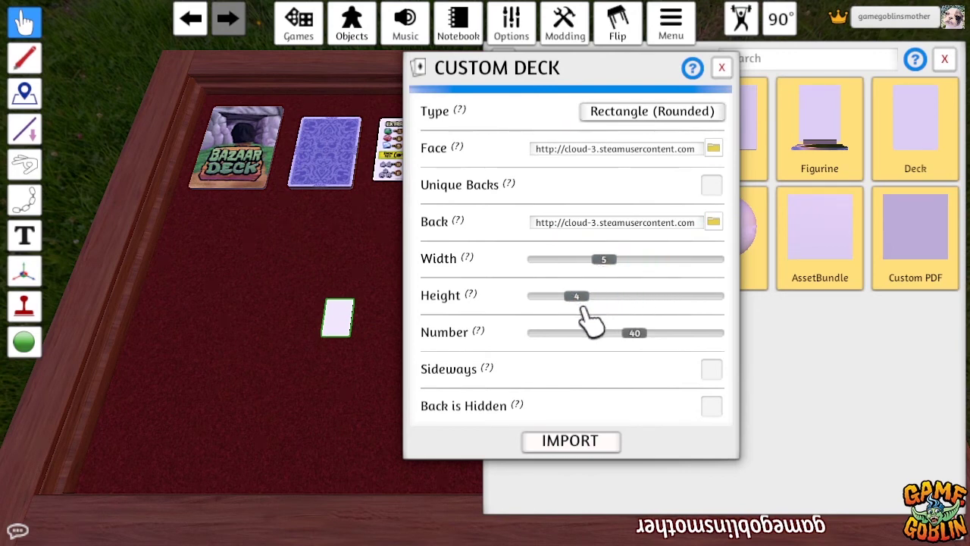
drag(636, 334, 586, 346)
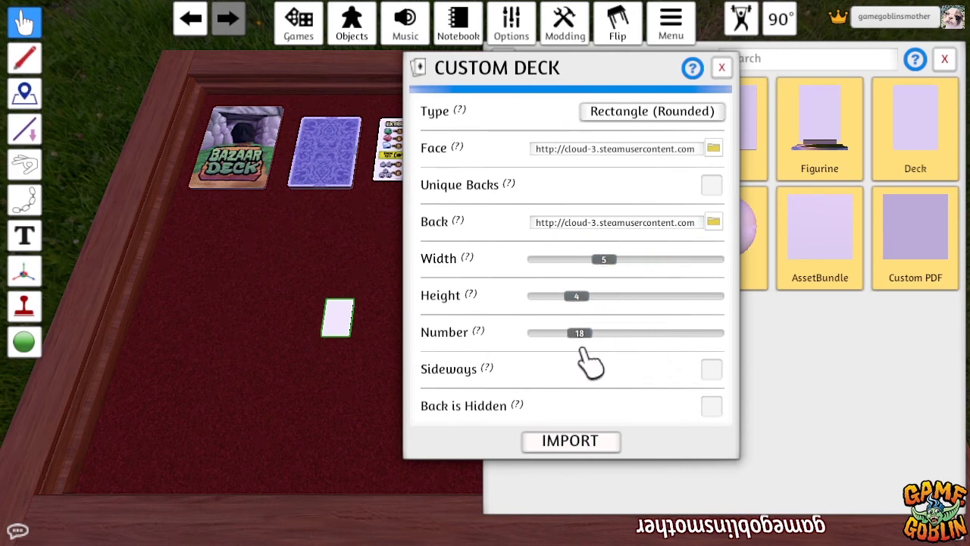
click(711, 406)
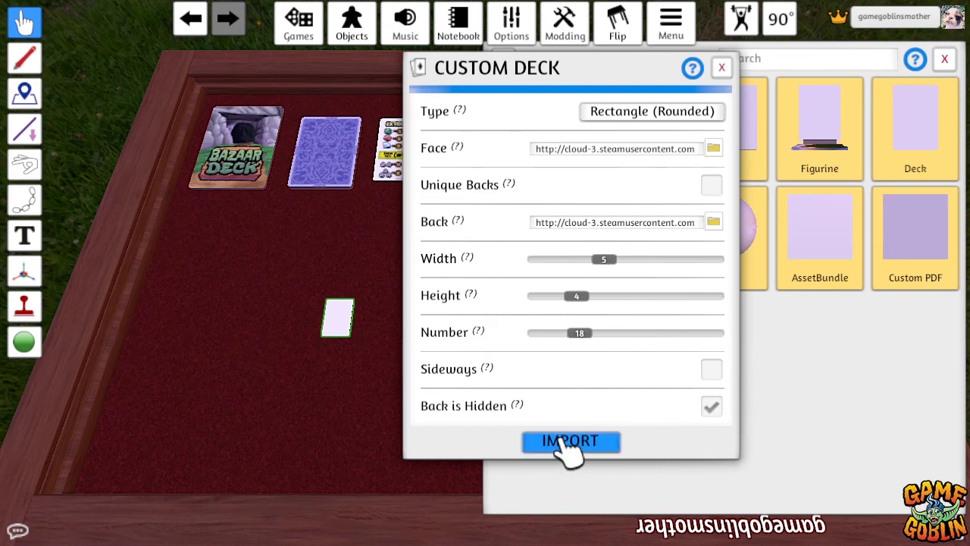
click(570, 443)
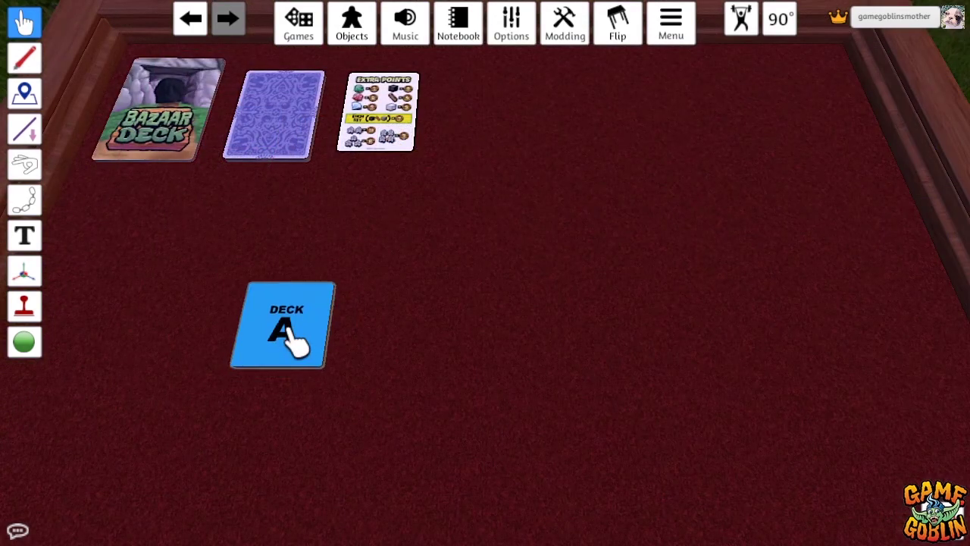
Move Deck A beside the Extra Points cards in the table's back row.
drag(293, 342, 462, 318)
right_click(455, 288)
click(511, 353)
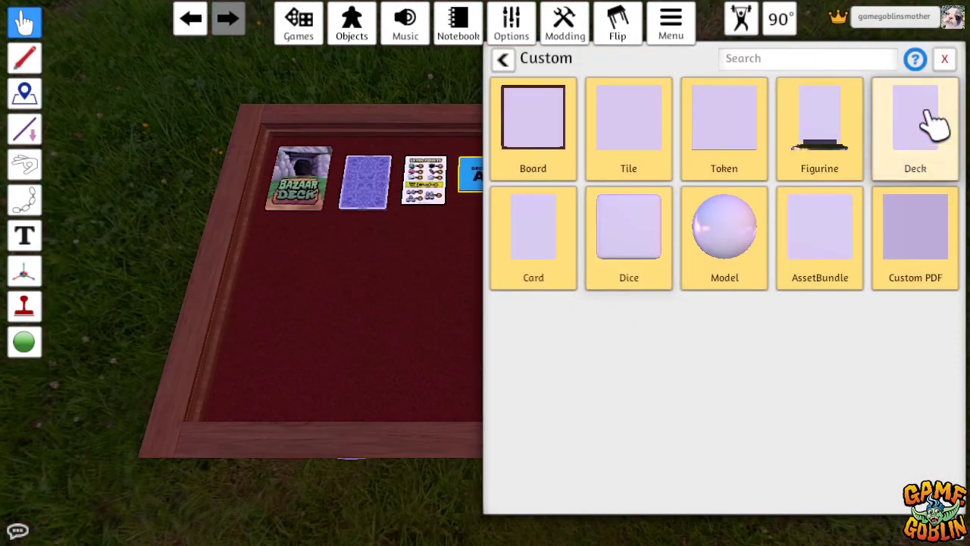
Place another custom deck with the face image TTS_KCb_SQ_3x2_5cards.png, uploading it to the Steam Cloud.
click(937, 125)
click(364, 307)
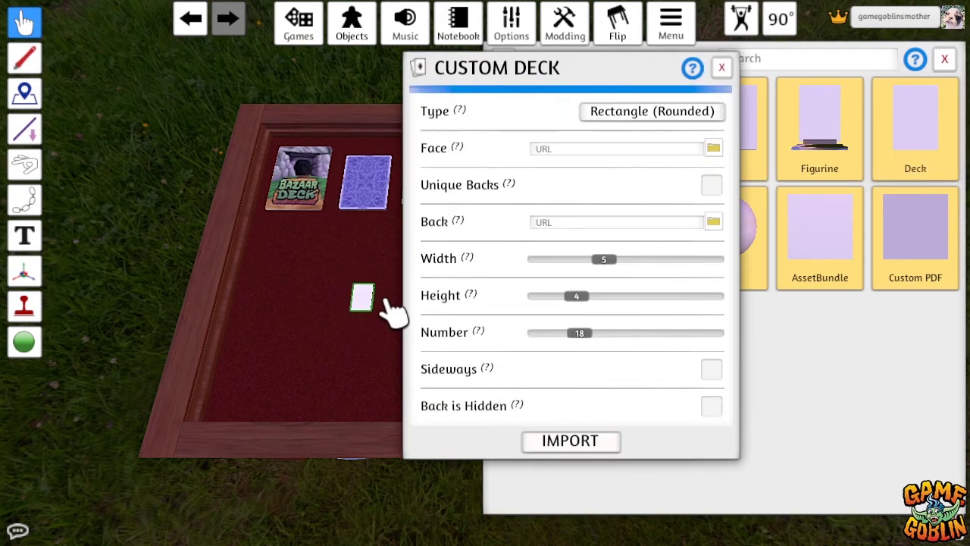
click(713, 148)
click(404, 186)
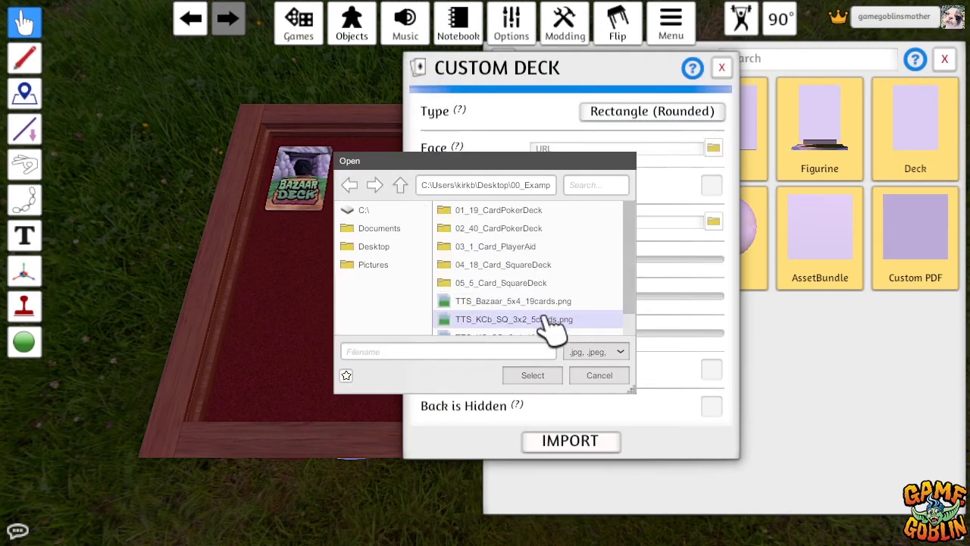
scroll(531, 326, down, 1)
click(530, 291)
click(533, 375)
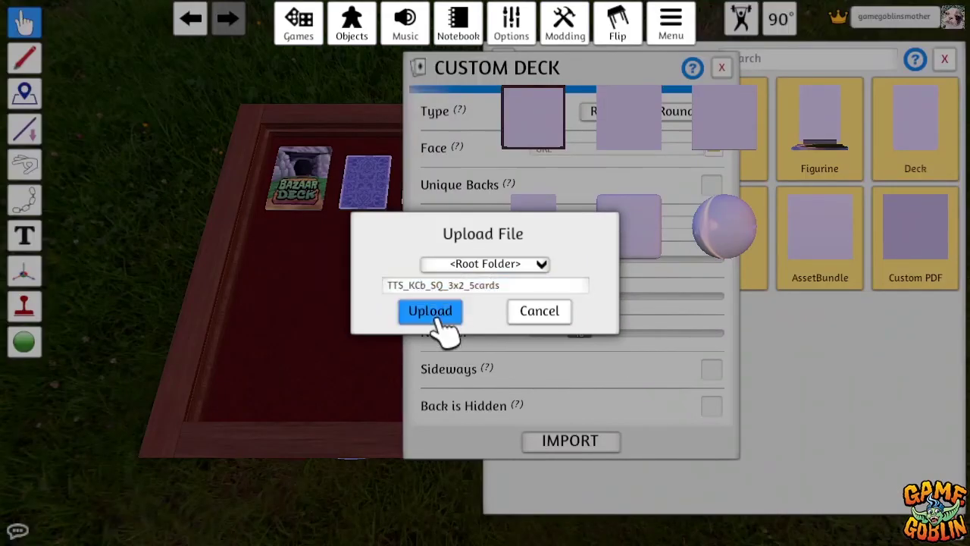
click(430, 310)
Set the deck's width to 3, height to 2 and number to 5, and upload KQ_Card_Back_B.png as its back image.
drag(611, 266, 558, 346)
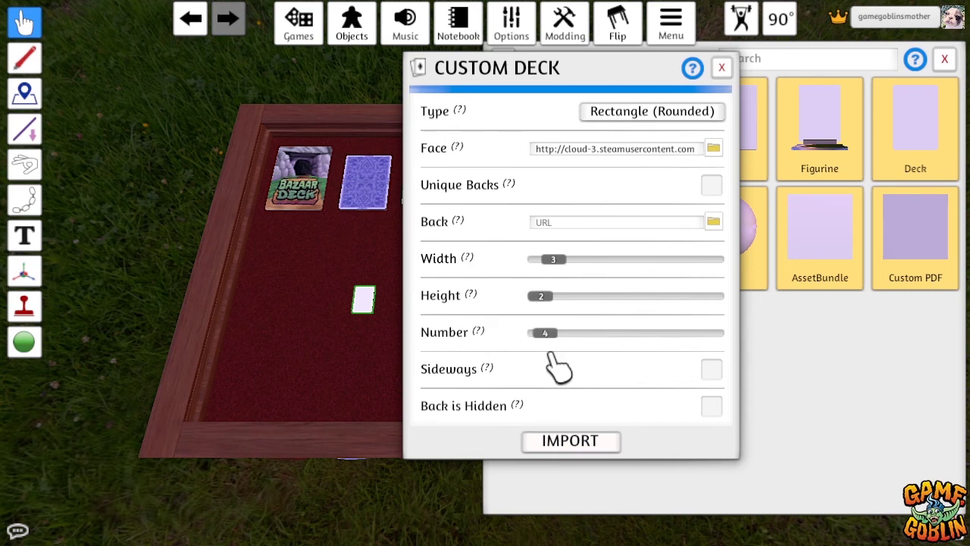
drag(550, 338, 559, 339)
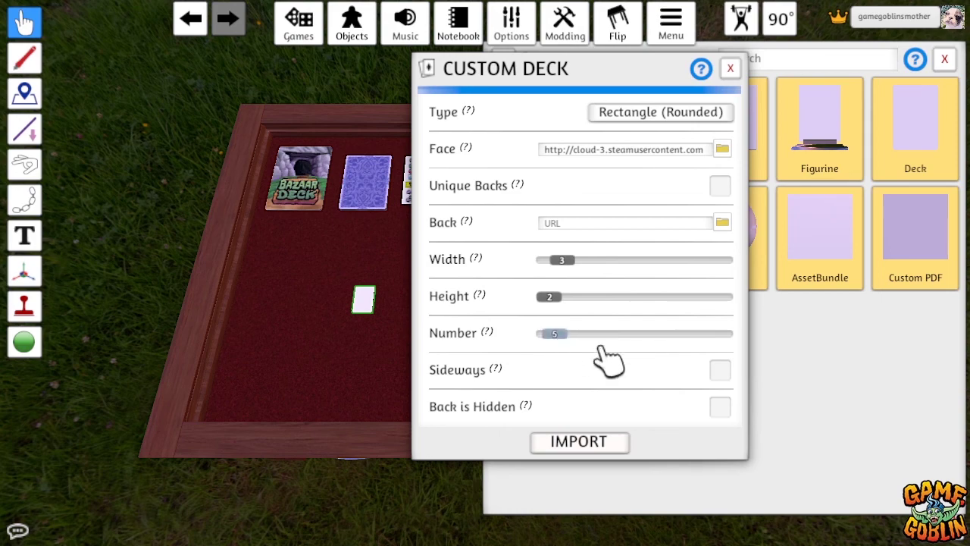
click(722, 222)
scroll(520, 288, down, 10)
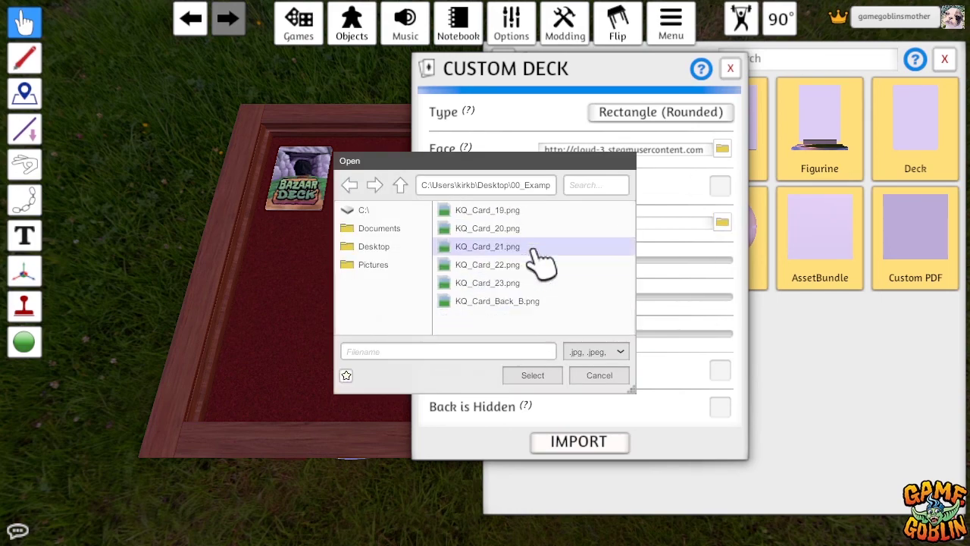
click(498, 301)
click(533, 375)
click(429, 293)
Enable Back is Hidden and import the 5-card deck.
click(721, 407)
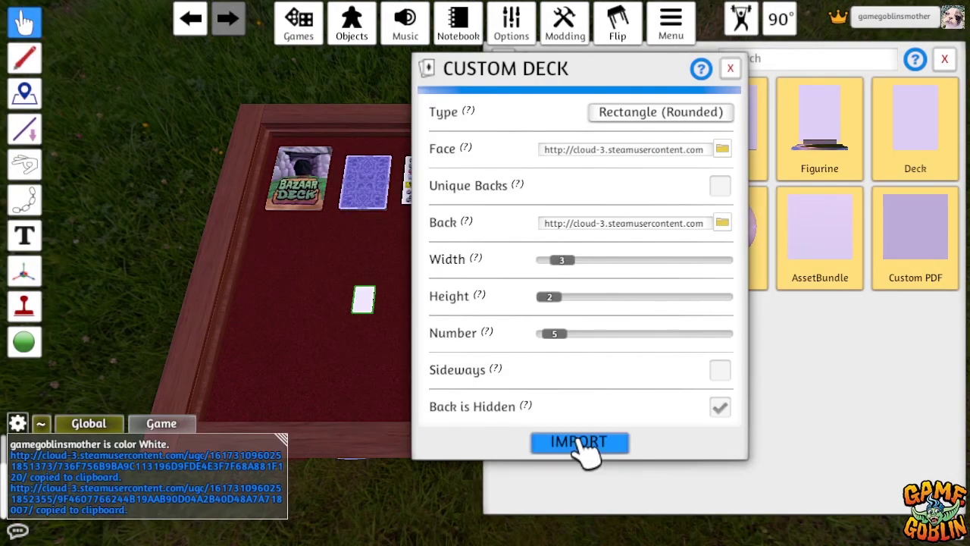
click(580, 444)
click(945, 58)
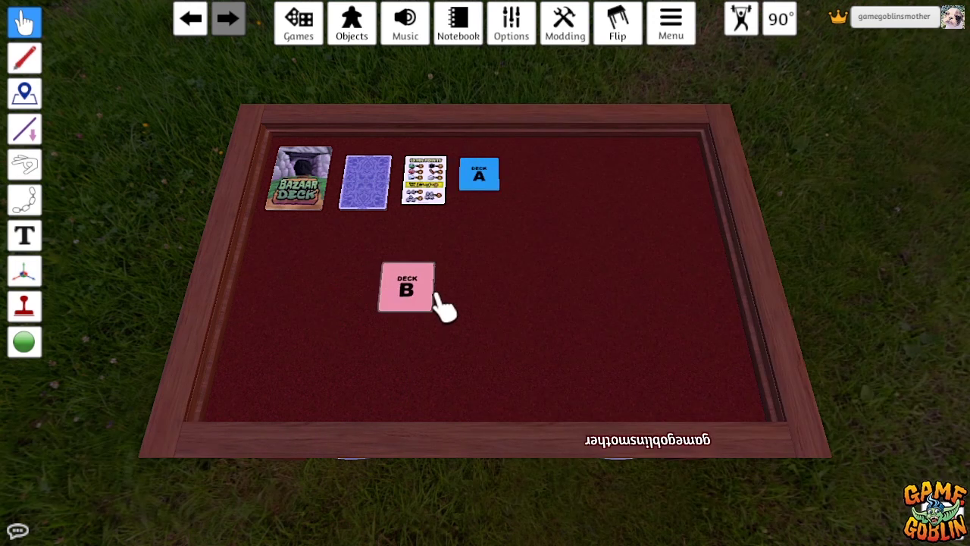
Group the Deck B cards into one deck and move it beside Deck A.
drag(440, 295, 523, 323)
drag(472, 262, 747, 413)
key(g)
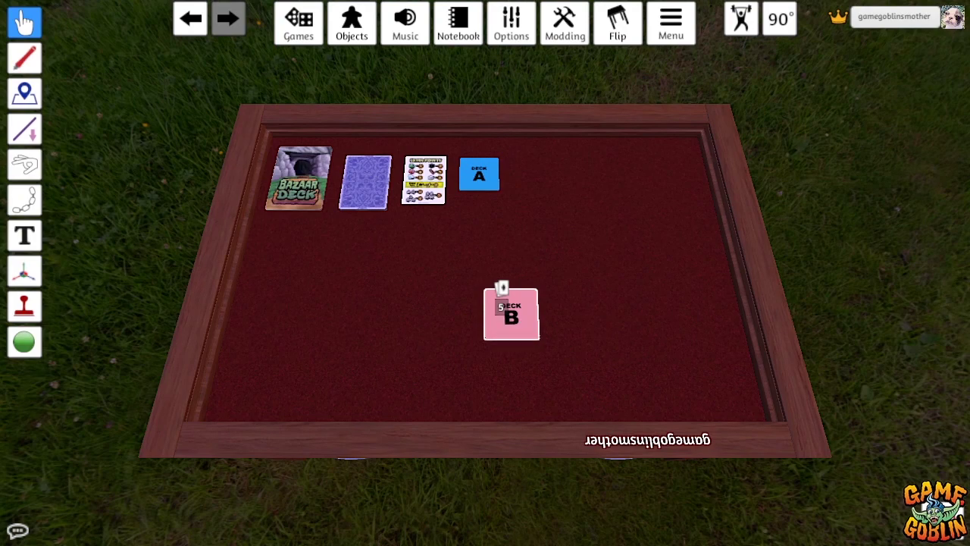
drag(501, 290, 533, 155)
Flip the table over with all its decks.
click(618, 23)
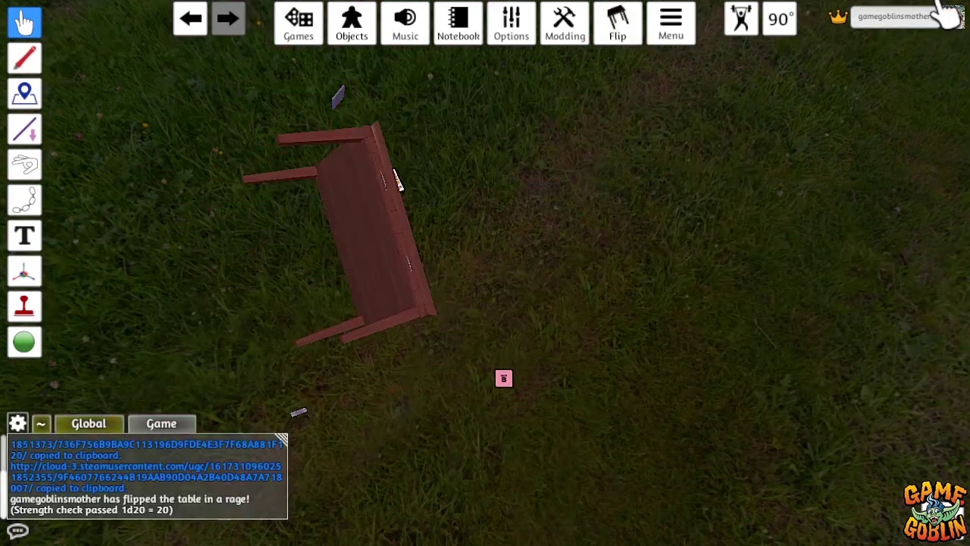